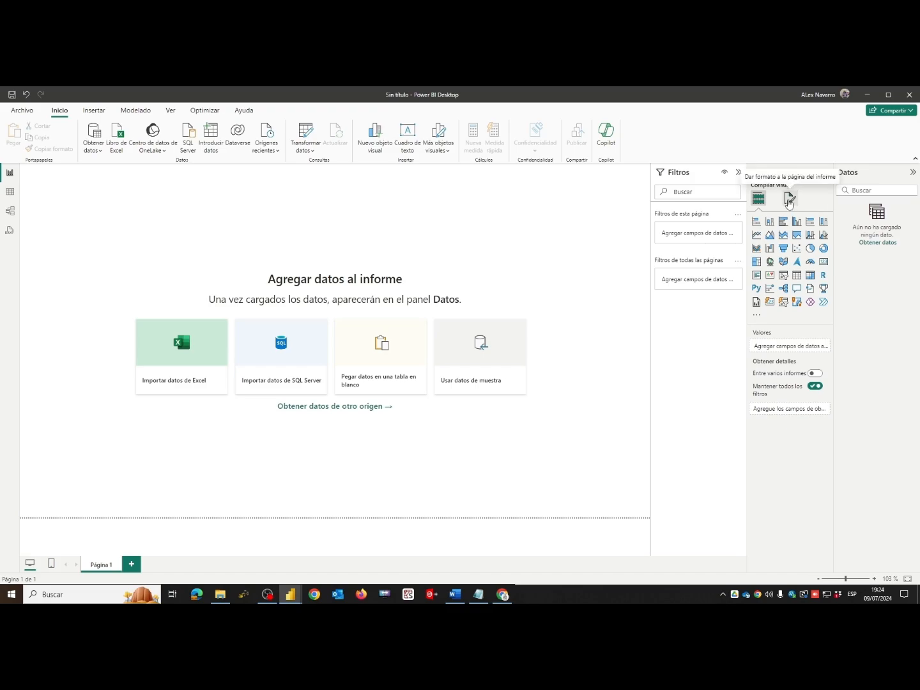
- Set the page's canvas background to the image "Fondo controller 2" with image fit Ajustar and 82% transparency
click(790, 202)
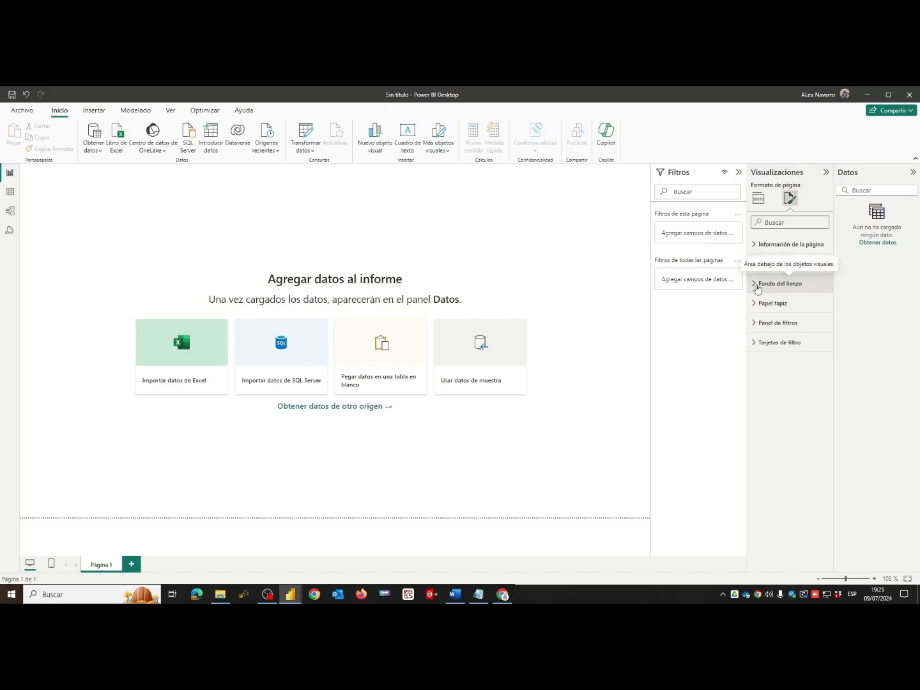
click(755, 288)
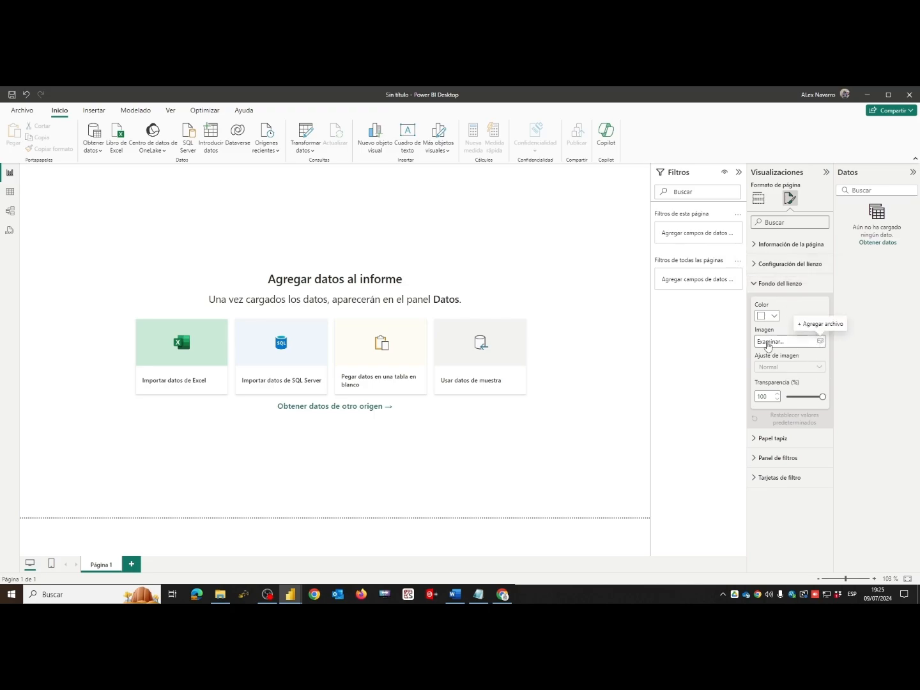
click(815, 345)
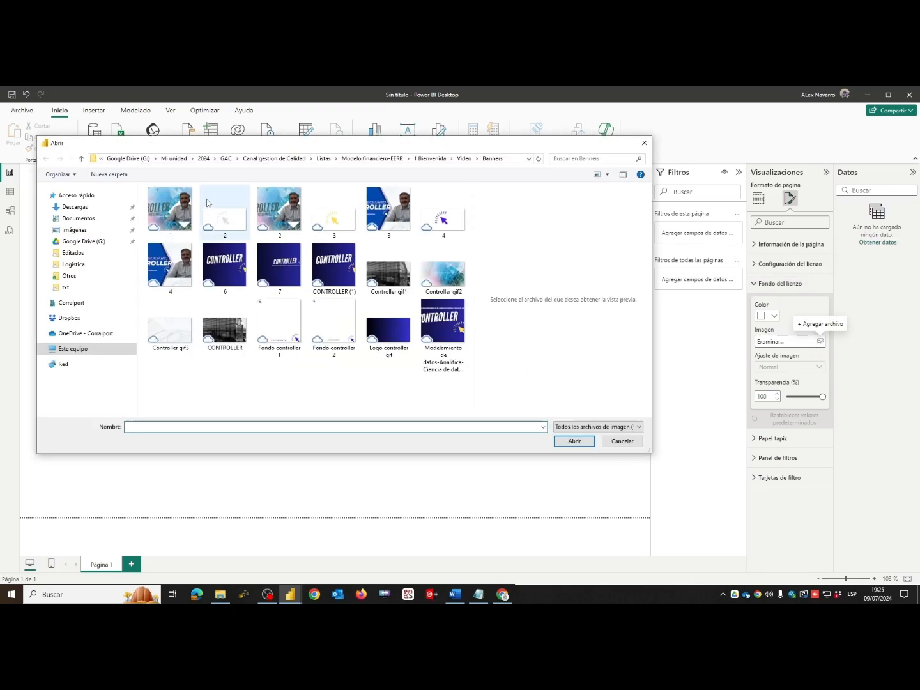
click(334, 319)
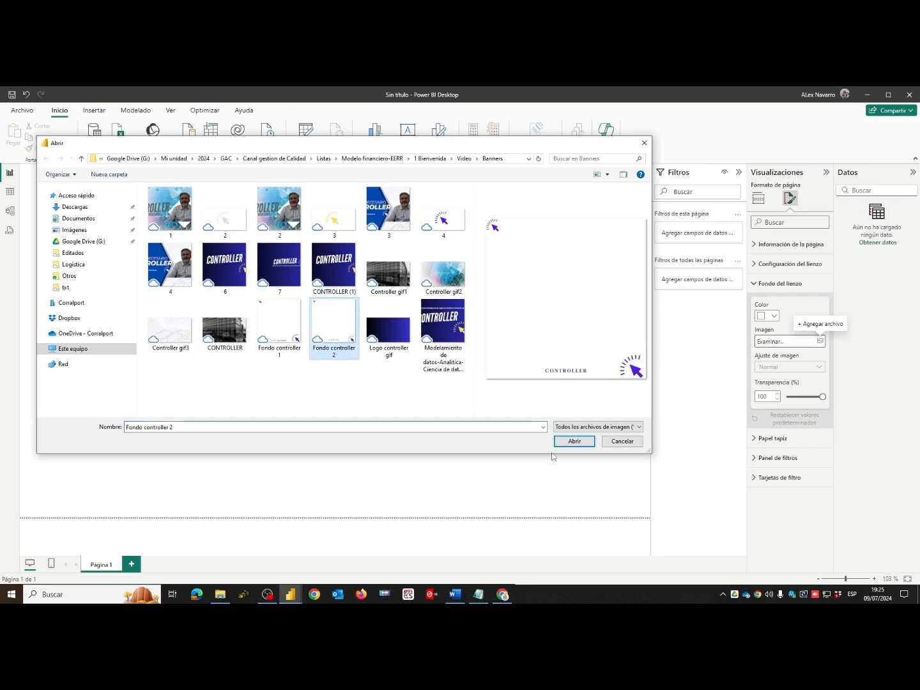
click(571, 443)
drag(822, 396, 815, 398)
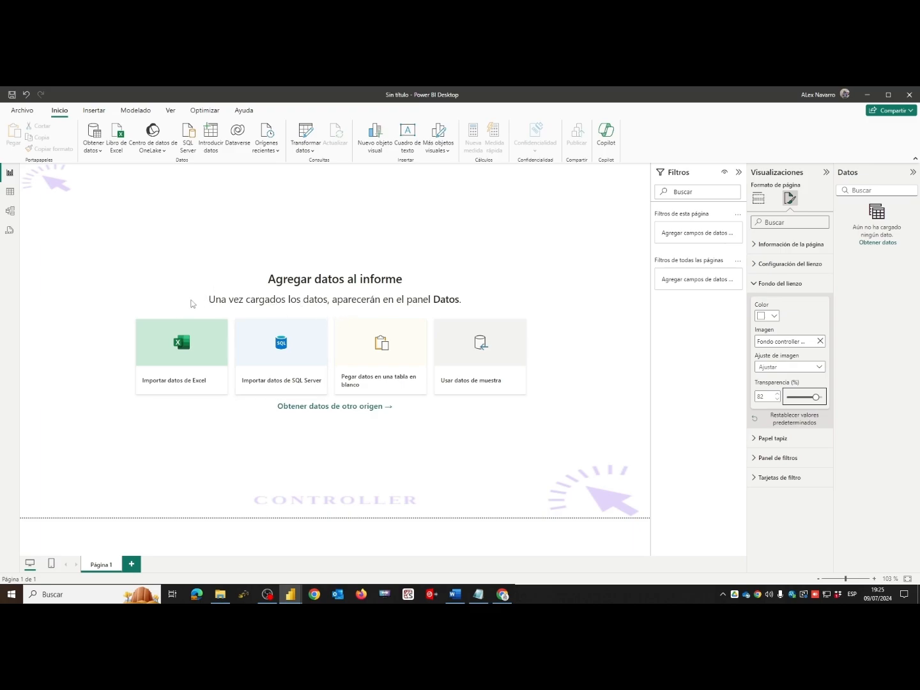
click(87, 251)
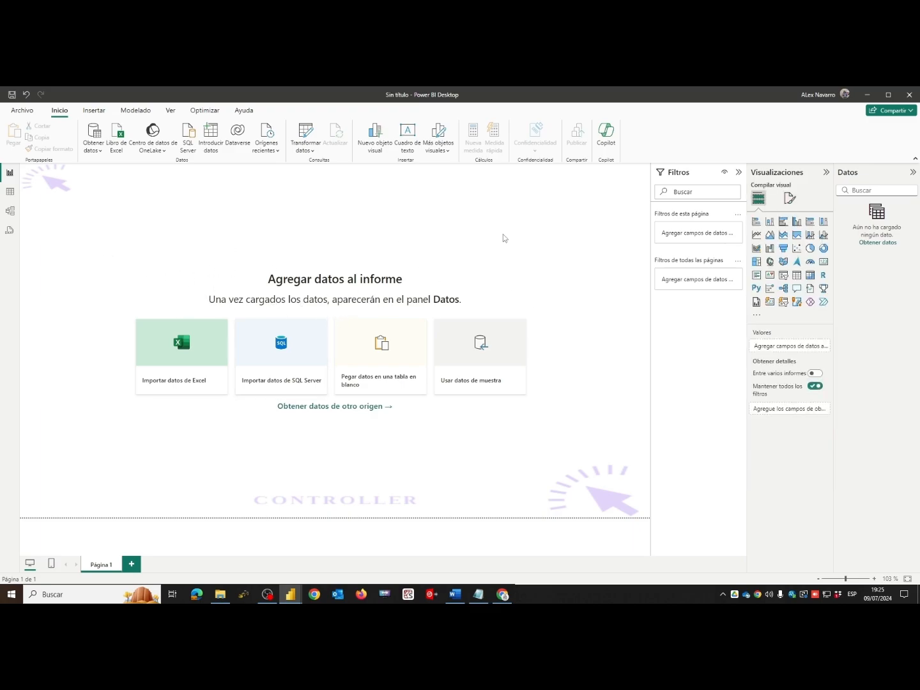
- Insert a right triangle shape and resize it into a narrow wedge spanning the full page height along the page's left edge
click(91, 114)
click(405, 152)
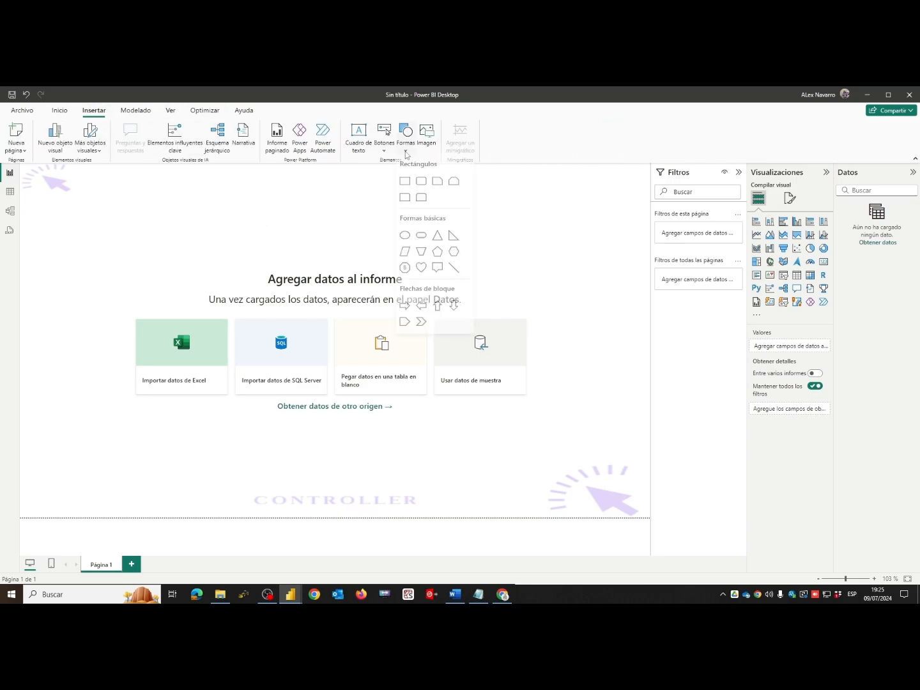
click(453, 236)
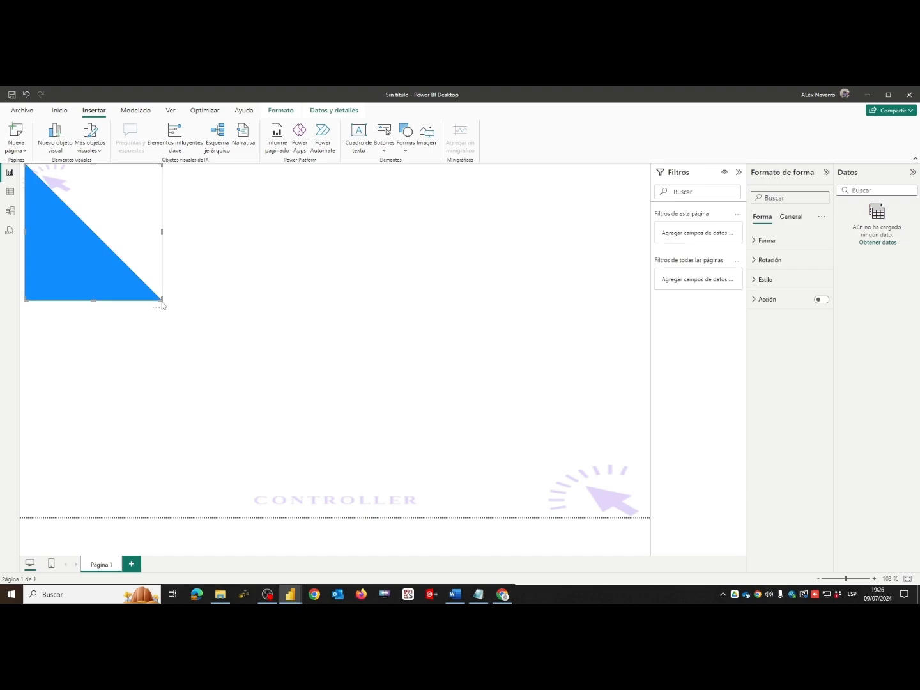
drag(162, 301, 108, 517)
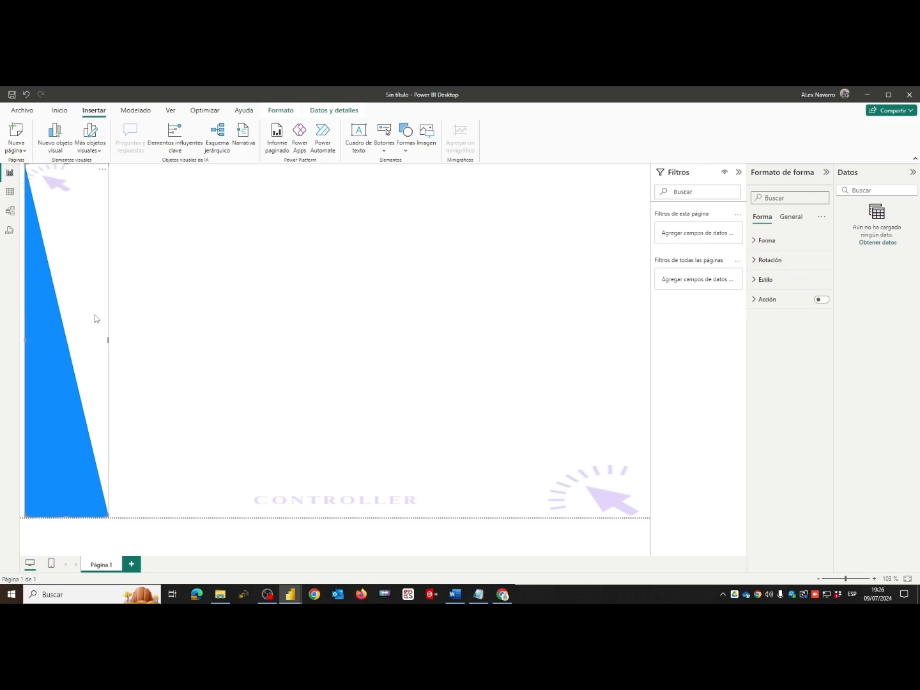
- Set the triangle's fill transparency to 70%
click(762, 240)
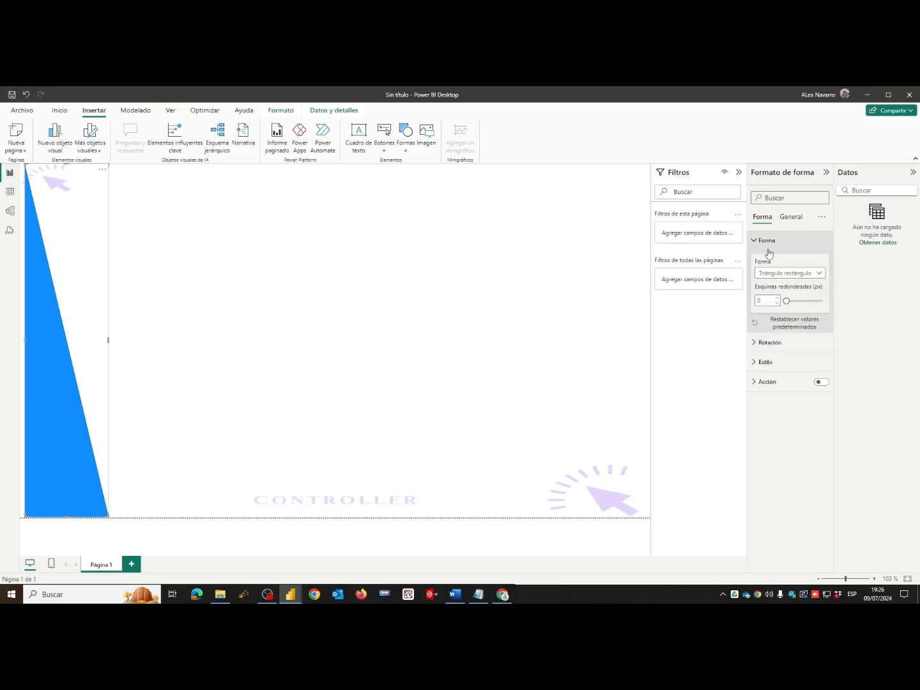
click(760, 241)
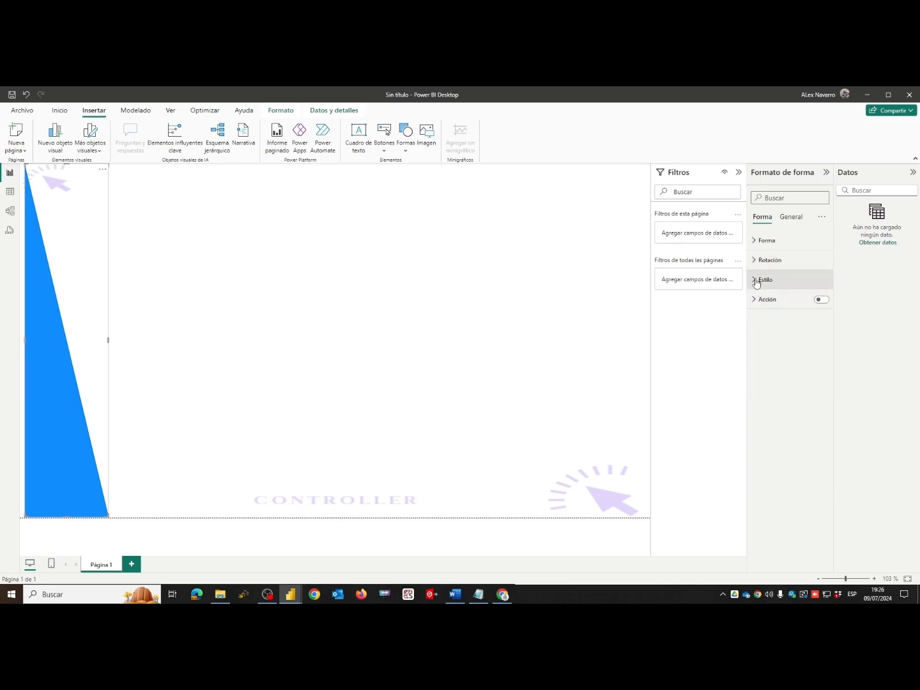
click(762, 279)
drag(787, 355, 756, 356)
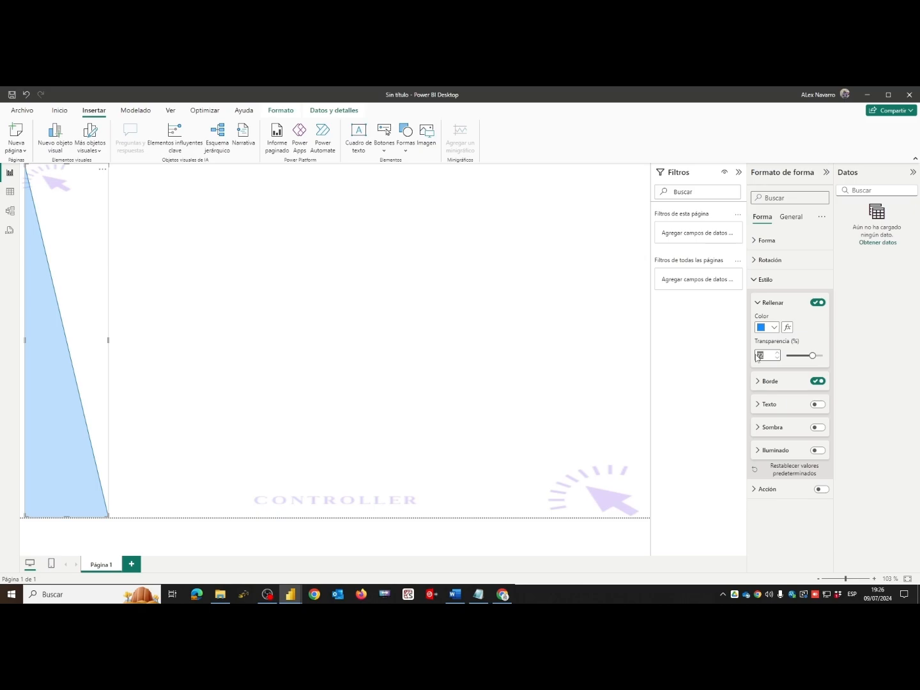
text(70)
click(244, 381)
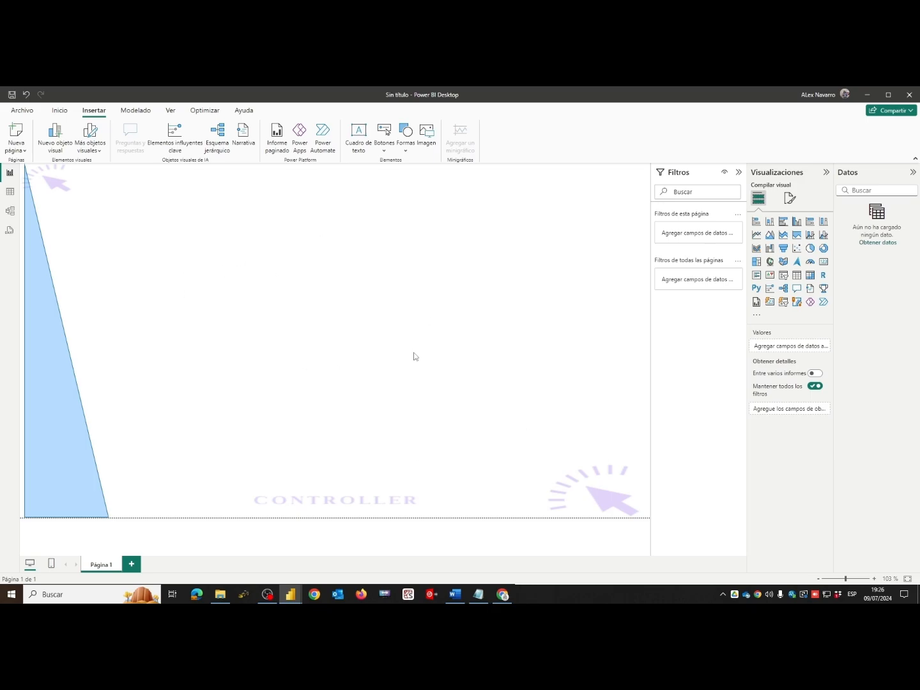
- Insert a text box at the top of the page reading "DATAMART FINANCIERO" and format the text bold at size 32
click(358, 151)
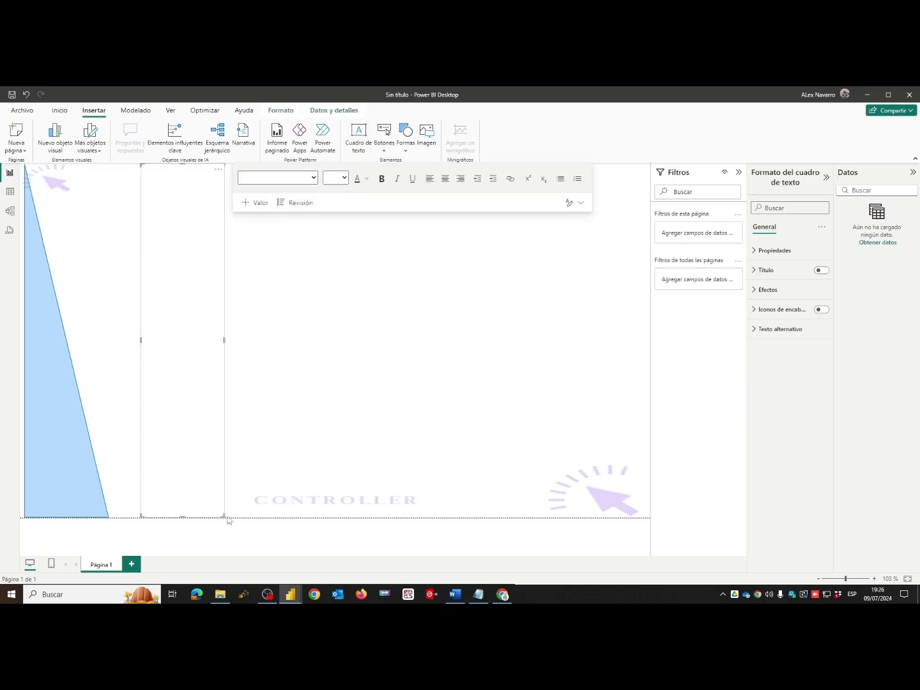
drag(222, 515, 622, 278)
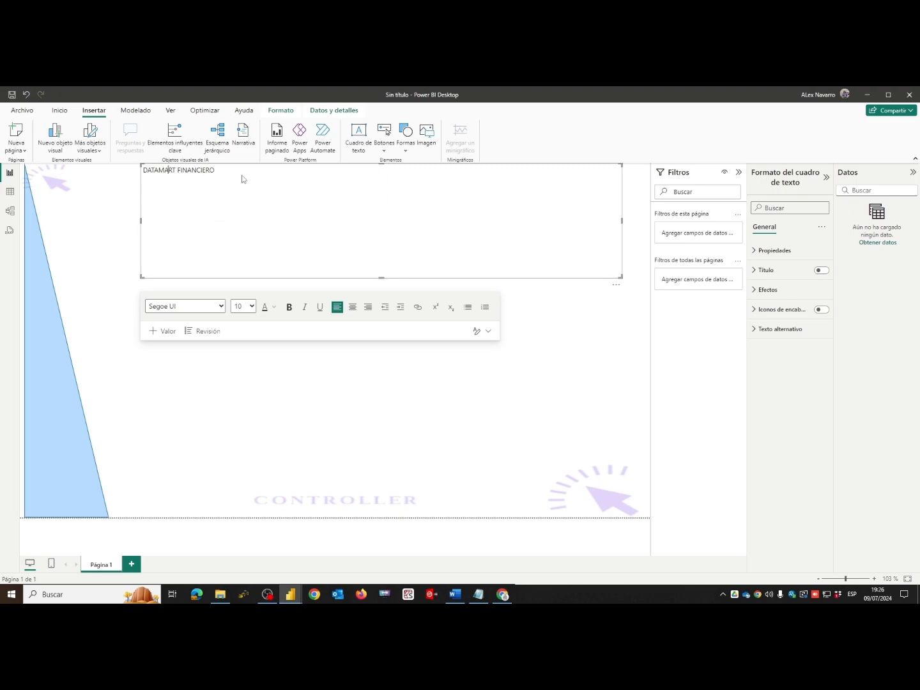
drag(234, 170, 133, 167)
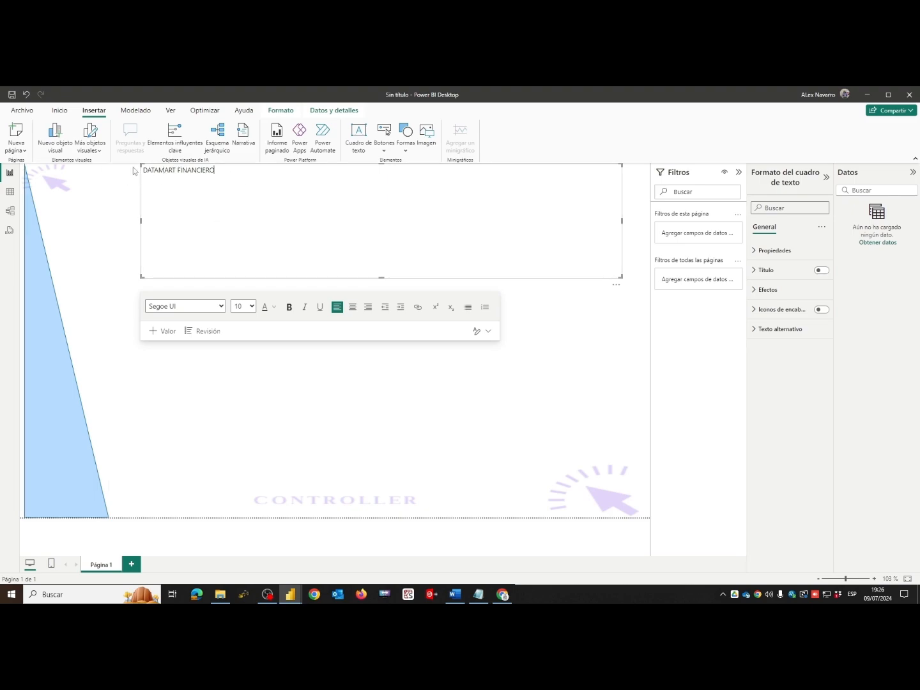
click(138, 171)
click(214, 170)
drag(216, 170, 144, 170)
click(244, 306)
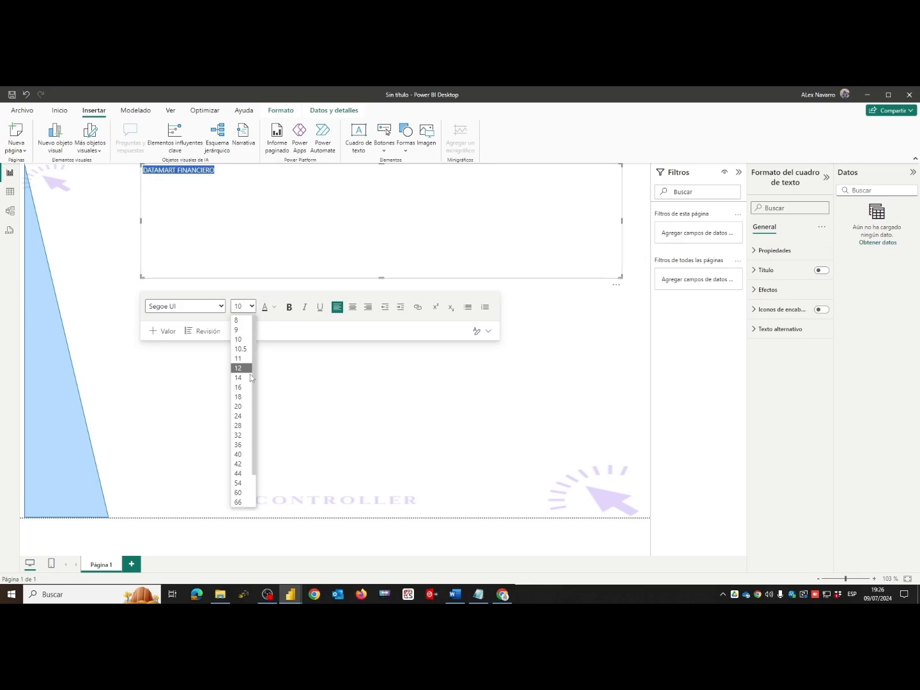
click(239, 435)
click(290, 306)
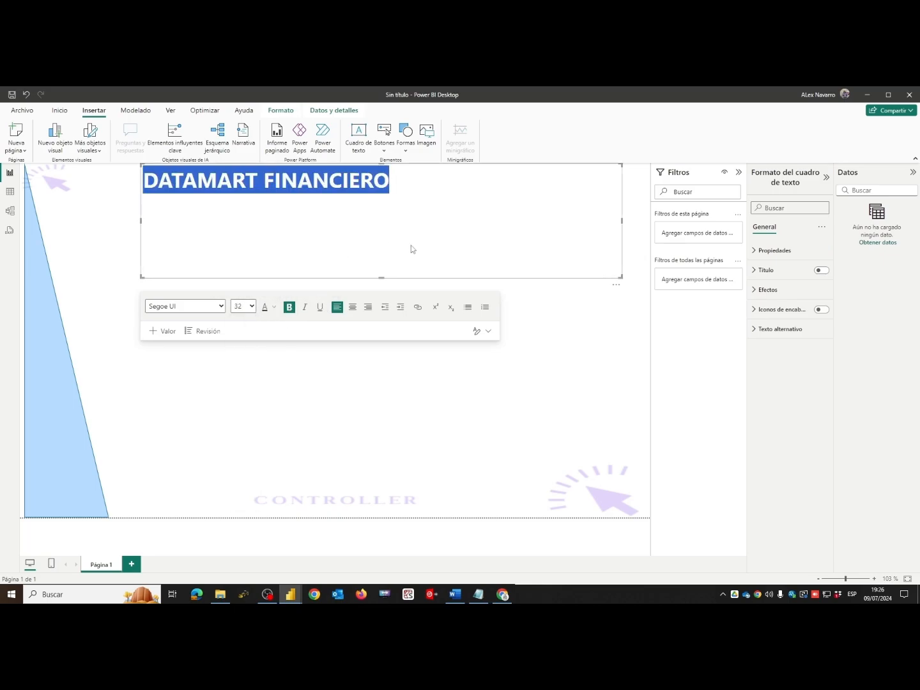
- Shrink the title's text box to fit closely around its text and color the text blue
drag(621, 278, 443, 210)
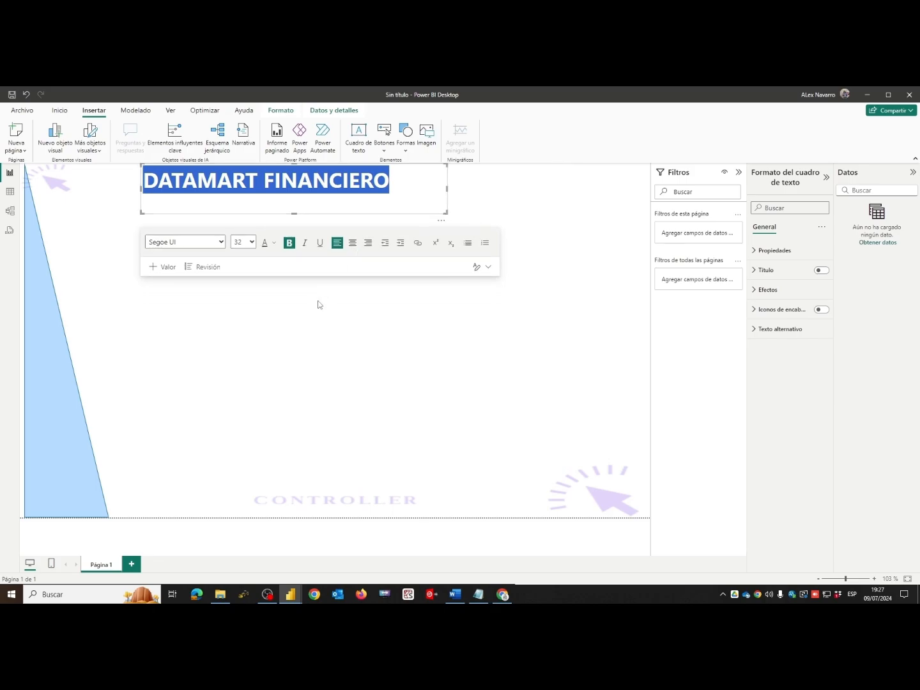
click(275, 243)
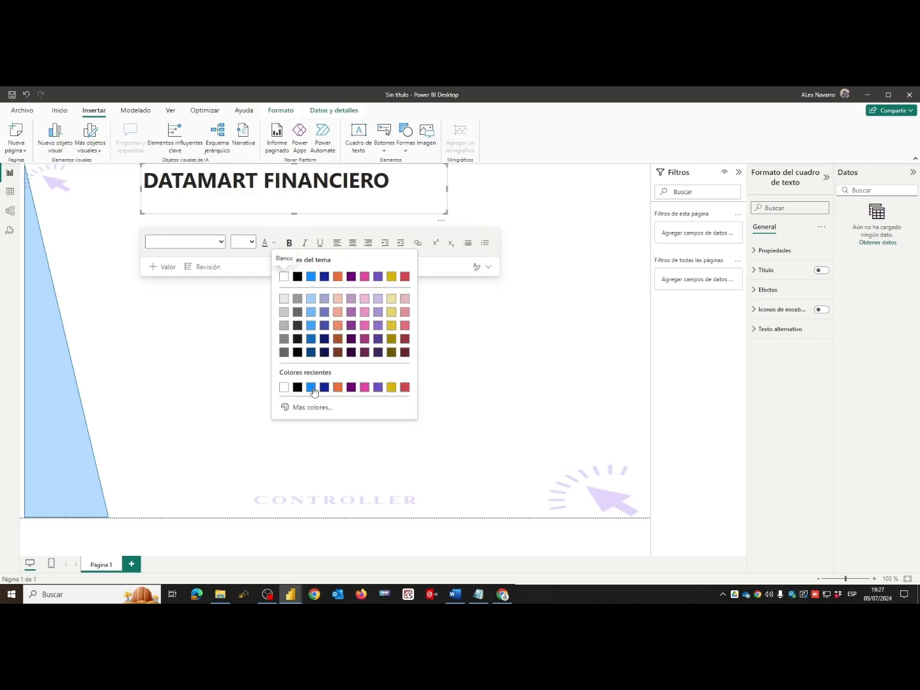
click(310, 392)
click(382, 346)
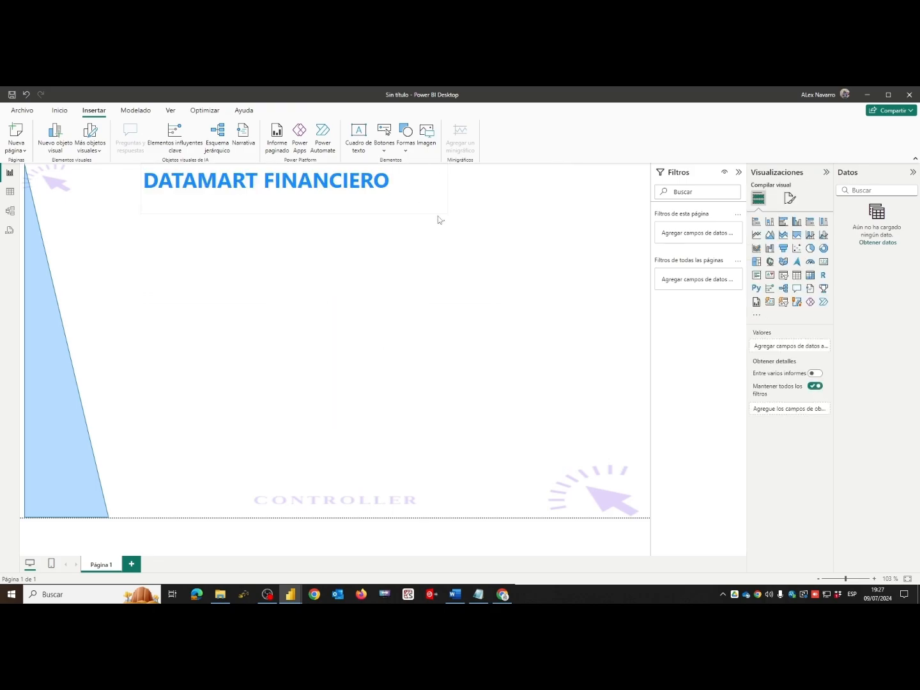
- Move the title's text box slightly down and to the right, and center the text within it
drag(441, 222, 473, 260)
click(465, 242)
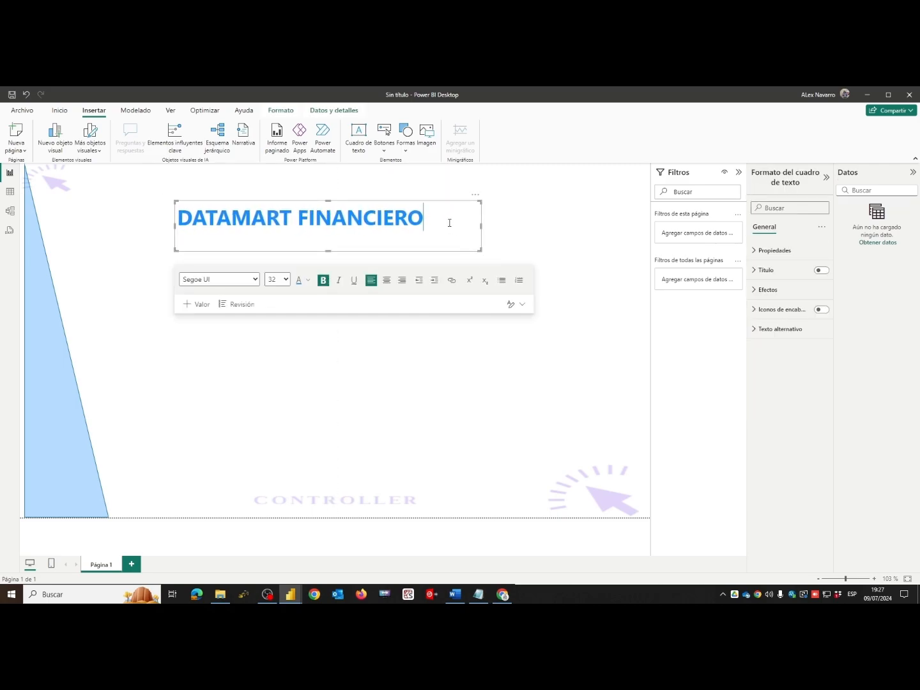
drag(447, 220, 177, 221)
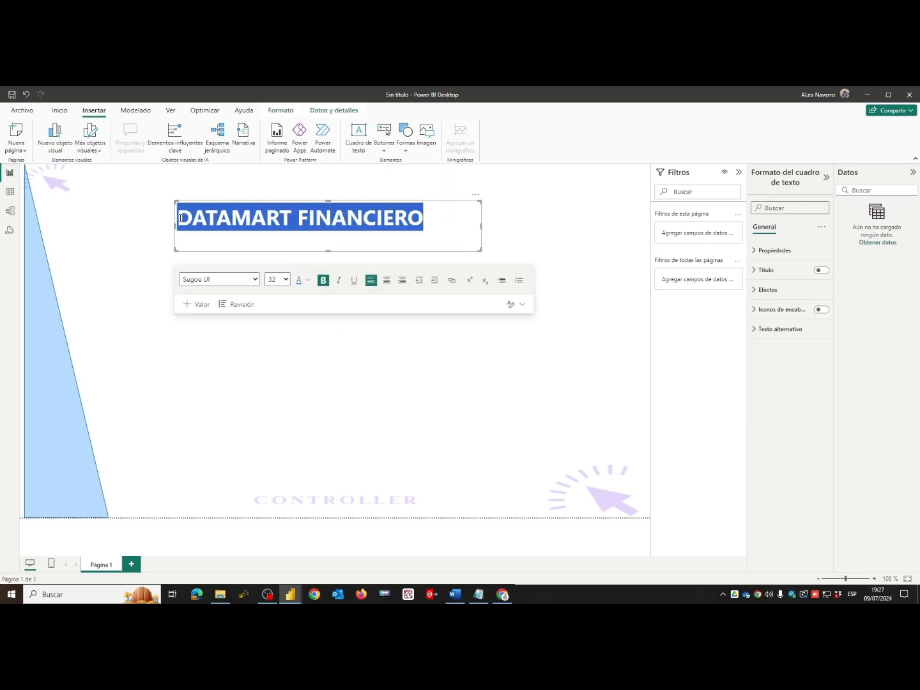
click(387, 279)
click(534, 253)
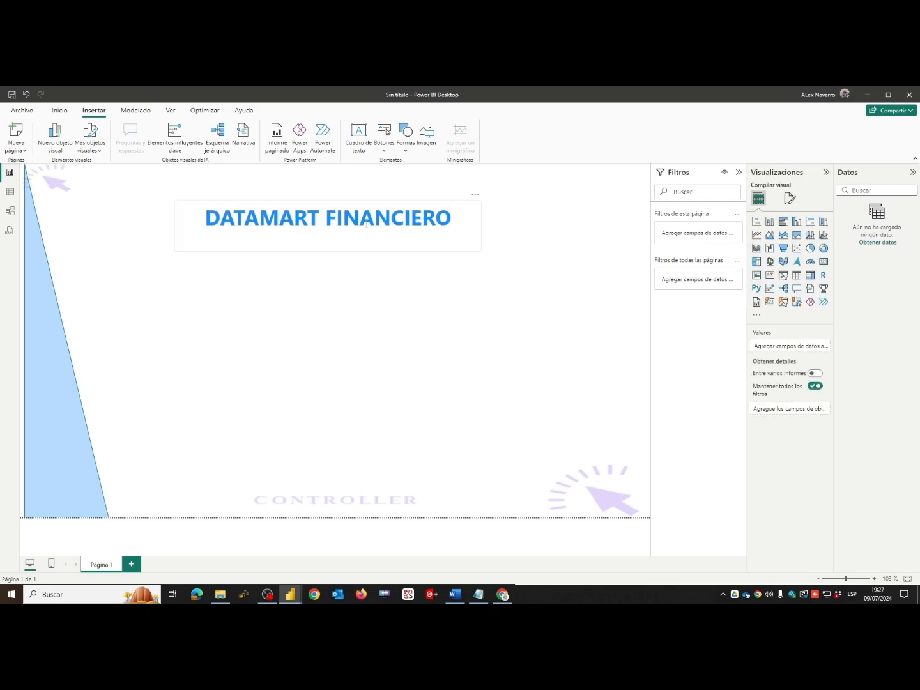
- Set the "DATAMART FINANCIERO" title's font size to 36
drag(467, 220, 185, 223)
click(288, 280)
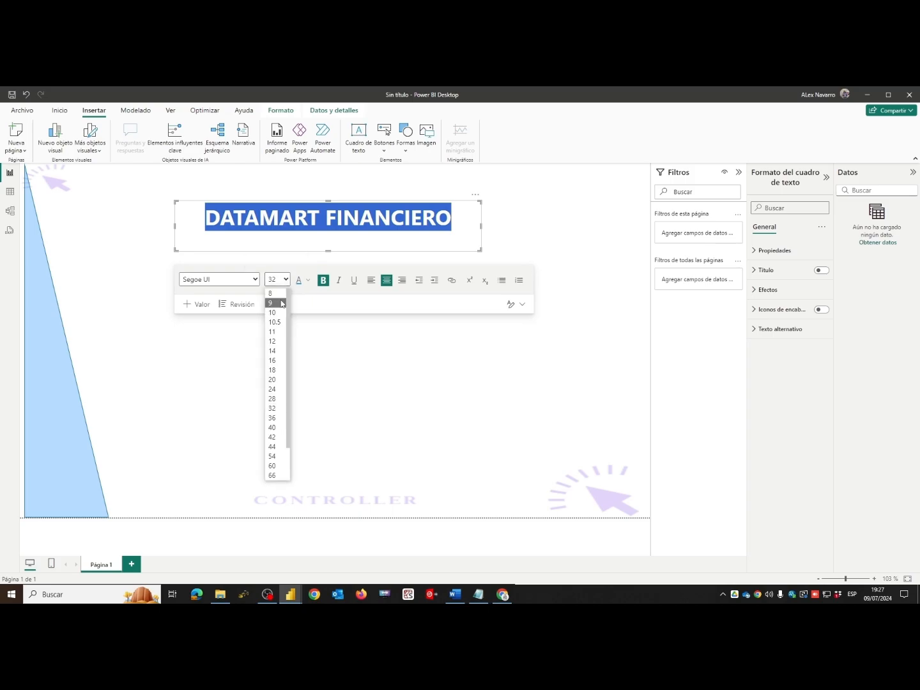
click(273, 418)
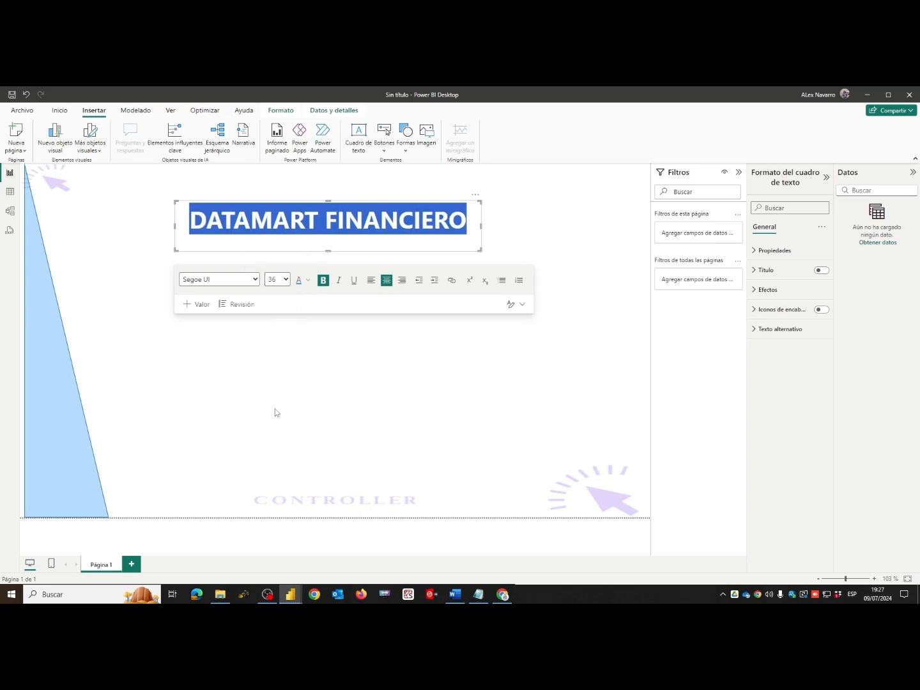
click(338, 352)
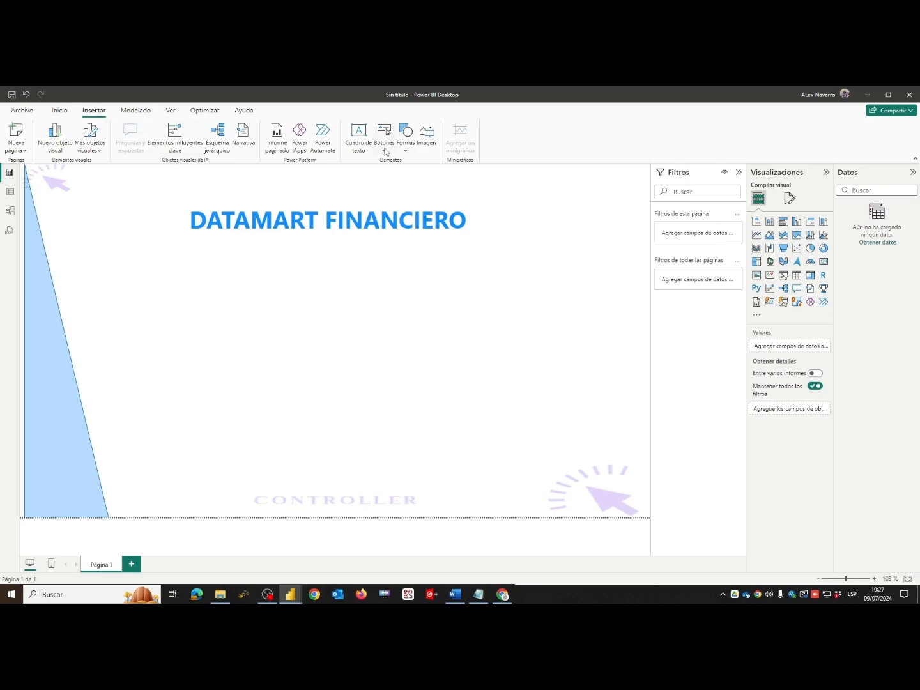
- Insert a rectangle shape and resize it into a thin horizontal bar underlining the title, extending past the text on both sides
click(405, 140)
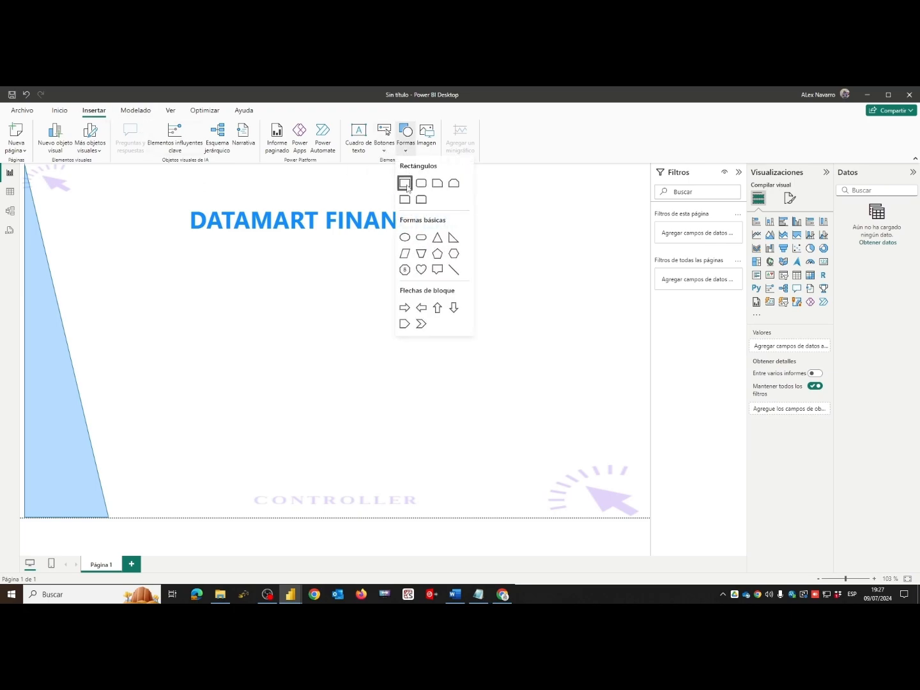
click(404, 183)
drag(328, 516, 365, 242)
drag(450, 239, 499, 240)
click(388, 352)
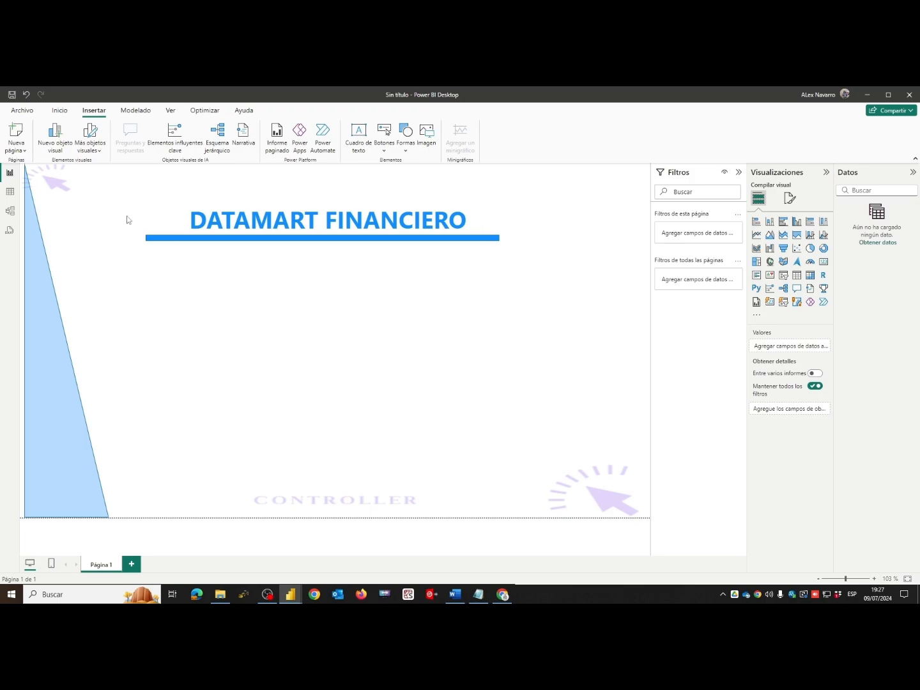
- Widen the title's text box to the bar's right end and shift the bar slightly right to balance it under the title
mouse_move(117, 189)
mouse_down()
mouse_move(622, 285)
mouse_move(521, 285)
mouse_up()
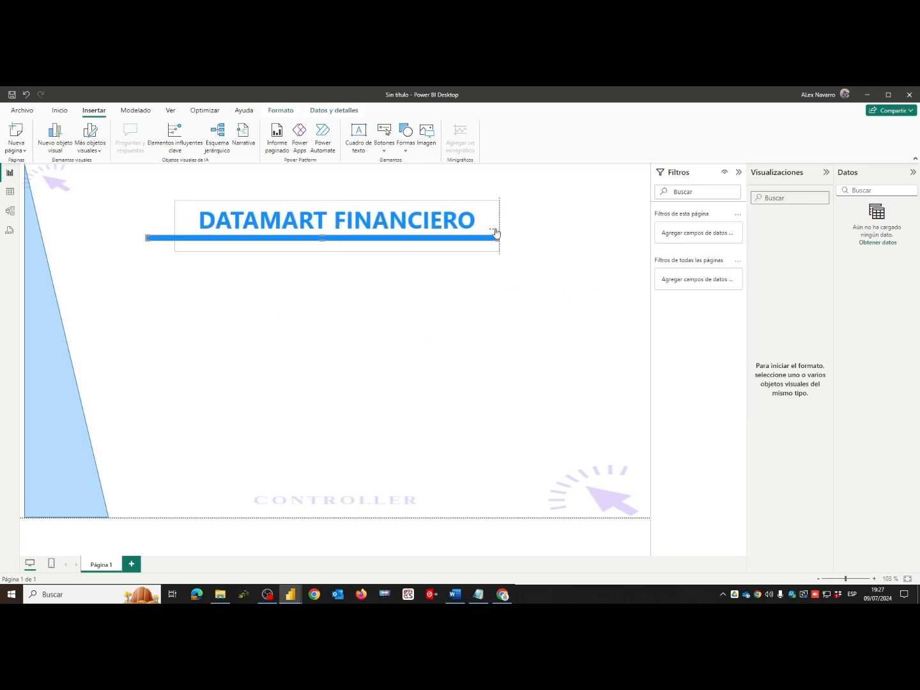
click(164, 275)
mouse_move(169, 240)
mouse_down()
mouse_move(197, 241)
mouse_move(180, 240)
mouse_up()
click(285, 345)
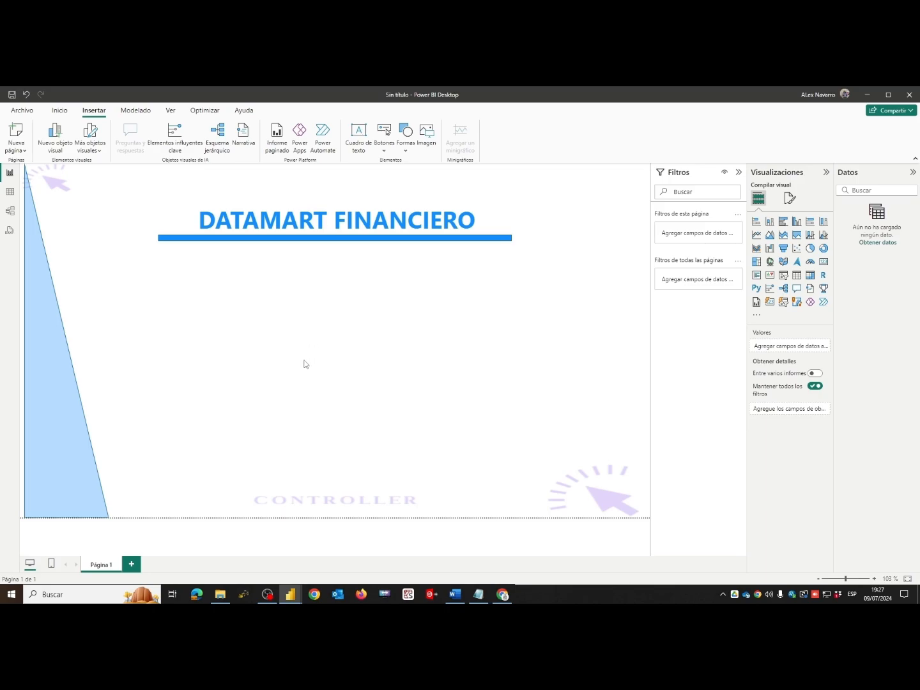
click(76, 469)
click(227, 343)
- Rename the report page "Página 1" as "Portada"
double_click(110, 566)
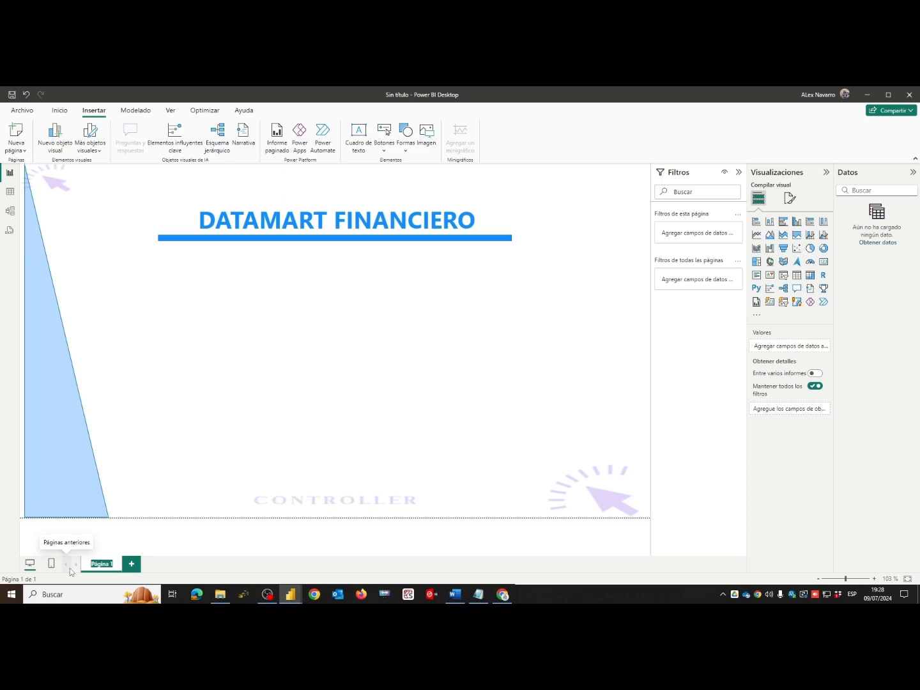
text(PORTADA)
key(BackSpace)
key(BackSpace)
key(BackSpace)
key(BackSpace)
key(BackSpace)
key(BackSpace)
key(BackSpace)
text(Portada)
key(Return)
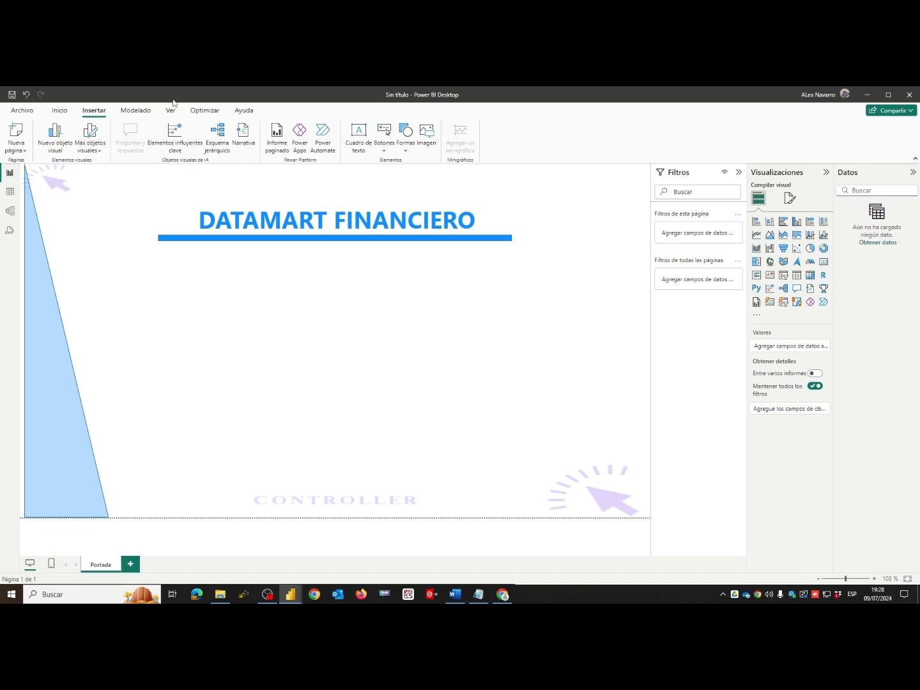
click(59, 111)
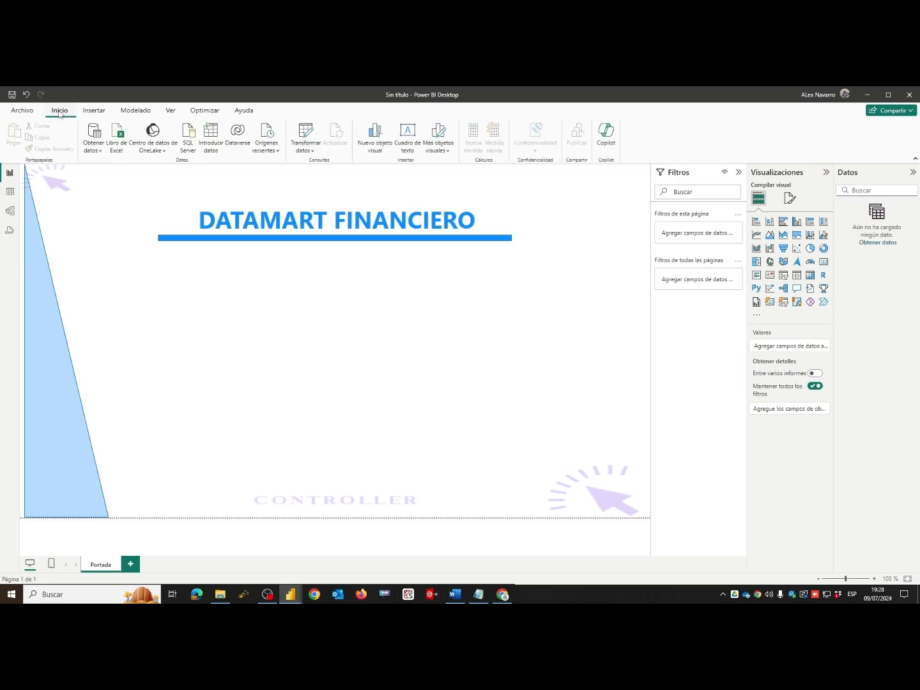
click(96, 112)
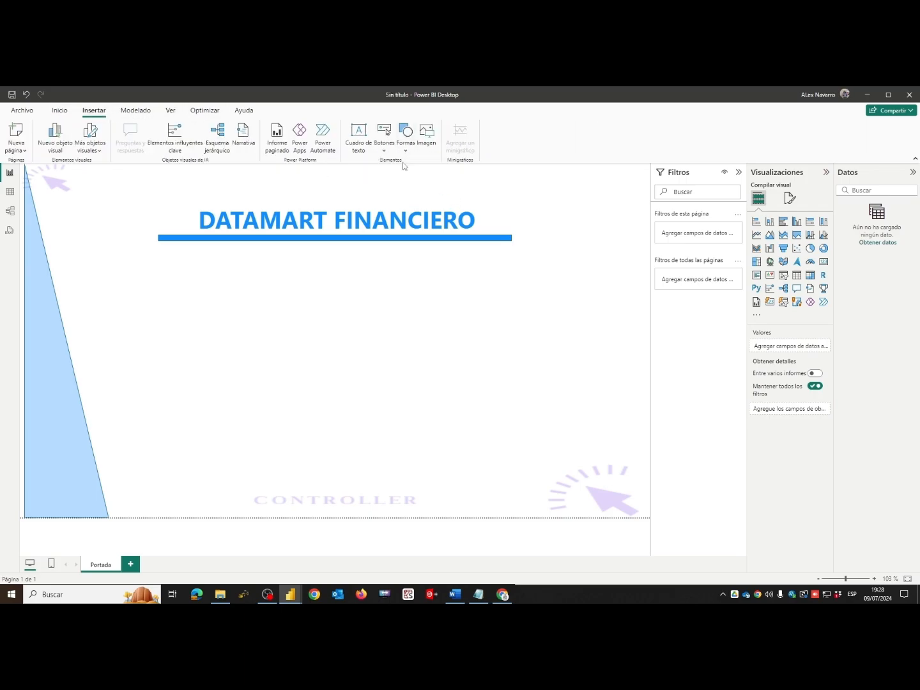
- Insert a blank button, enlarge it and place it below the left part of the title's underline bar
click(385, 153)
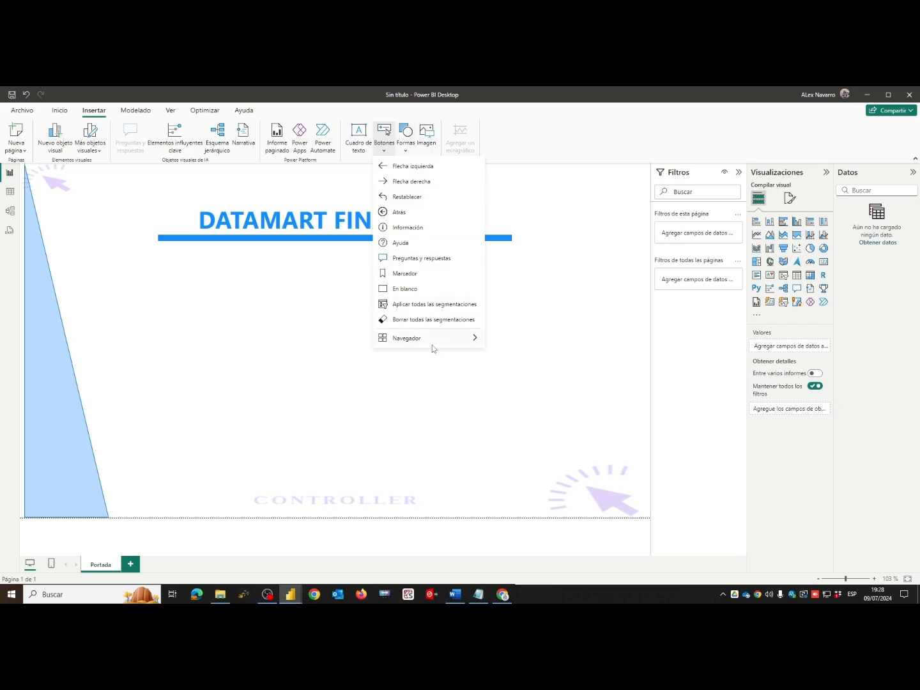
click(407, 291)
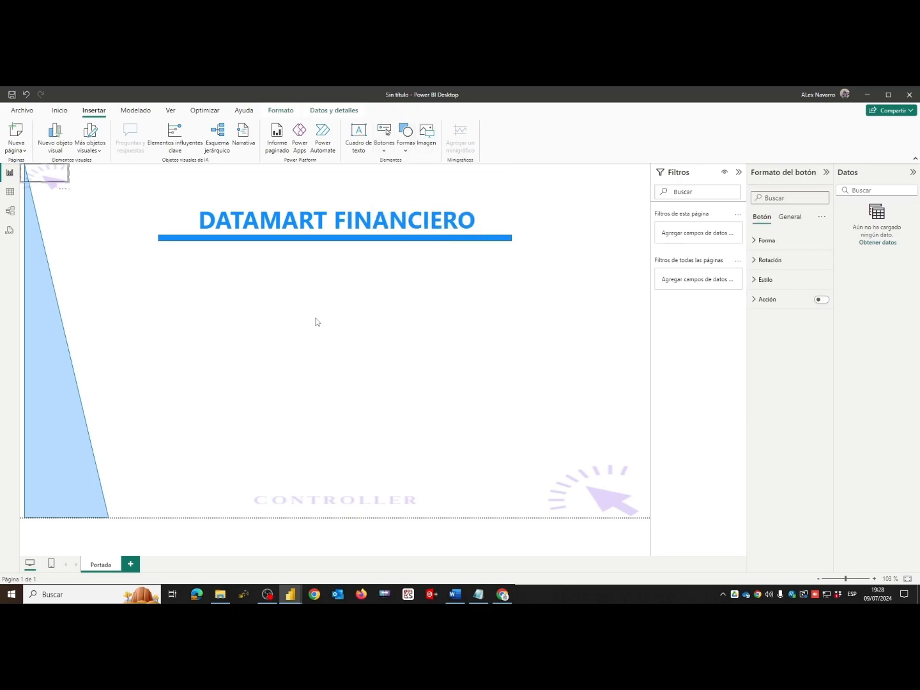
drag(55, 179, 222, 323)
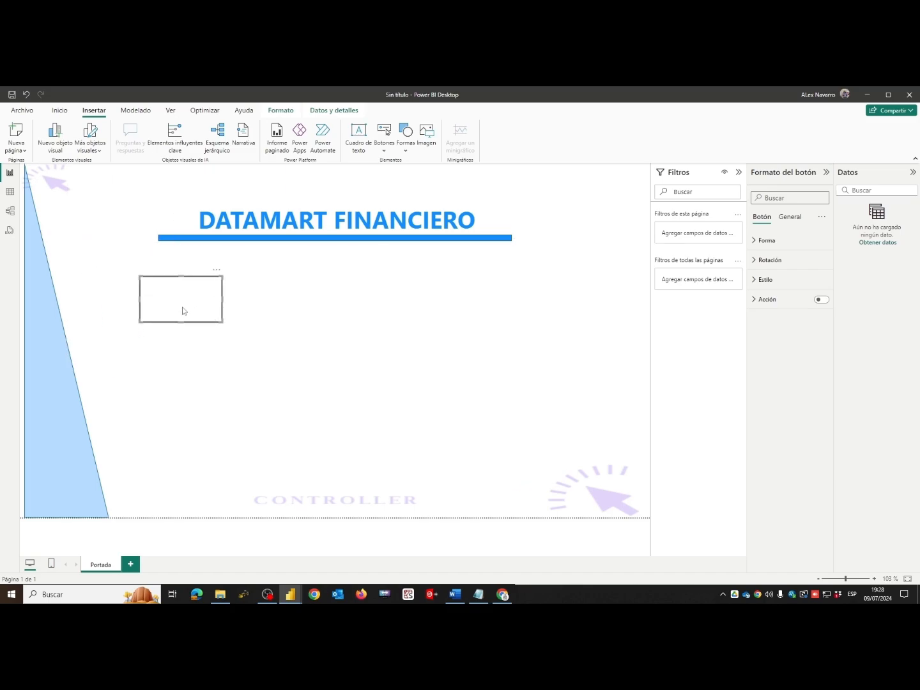
click(283, 310)
click(187, 308)
drag(189, 308, 196, 305)
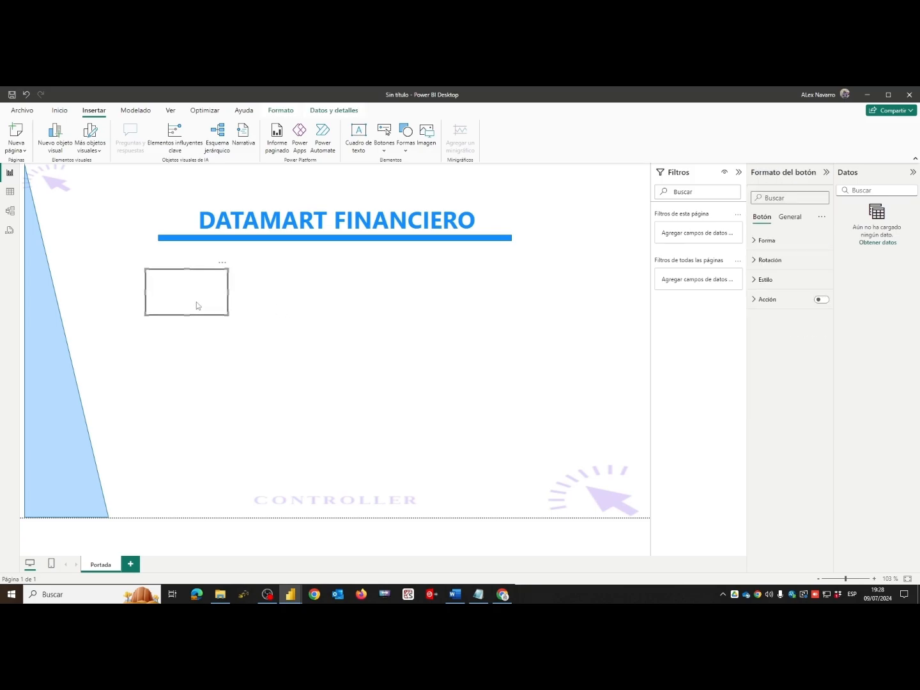
- Enable the button's text and set it to "KPI", bold, left-aligned, with font size 18
click(759, 281)
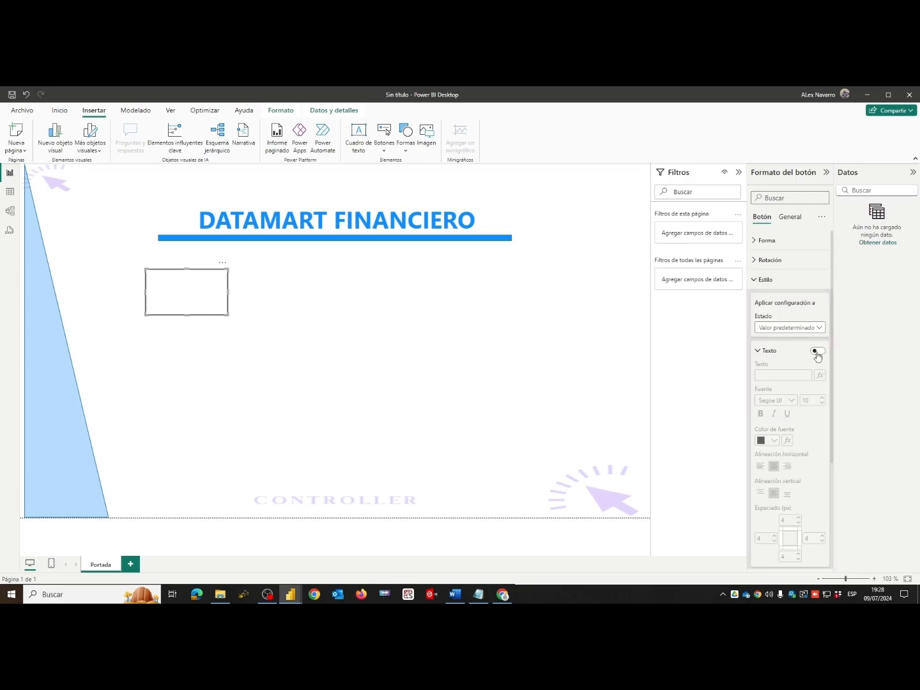
click(817, 351)
click(774, 376)
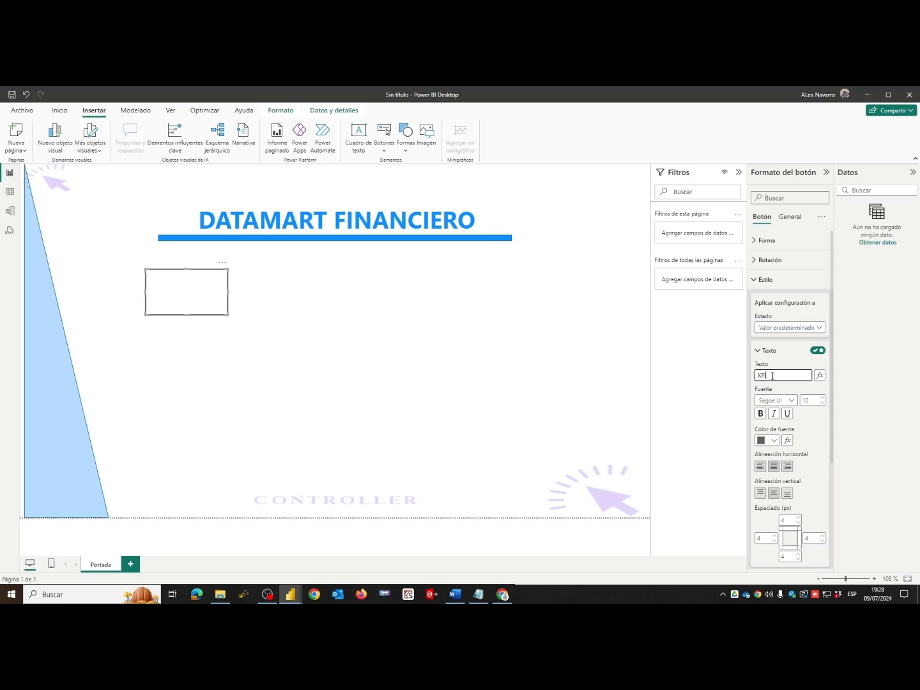
click(760, 414)
click(761, 467)
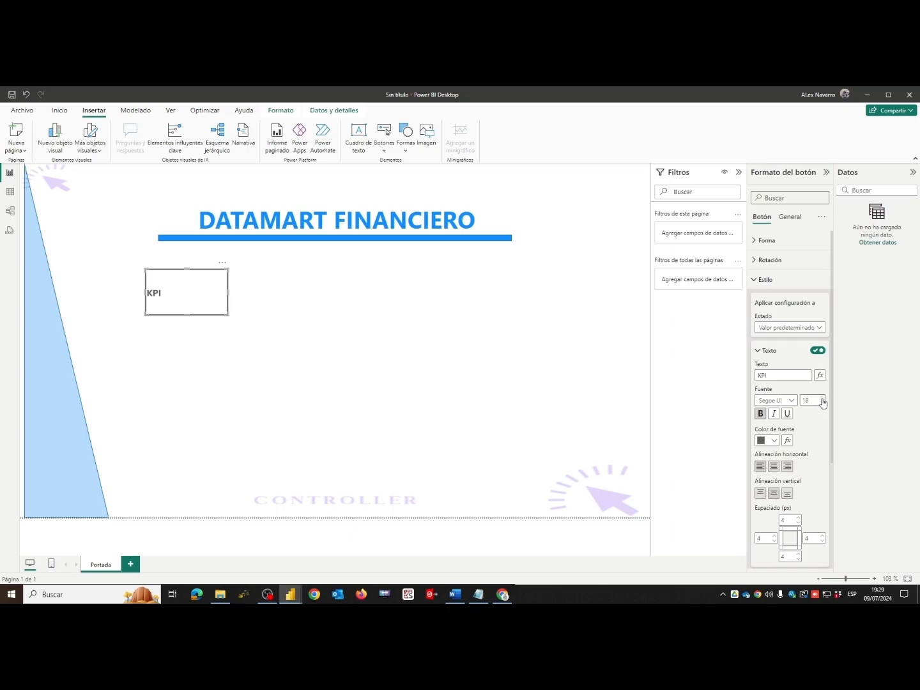
- Set the KPI button's icon type to Personalizado and load the image Captura1.PNG
click(760, 351)
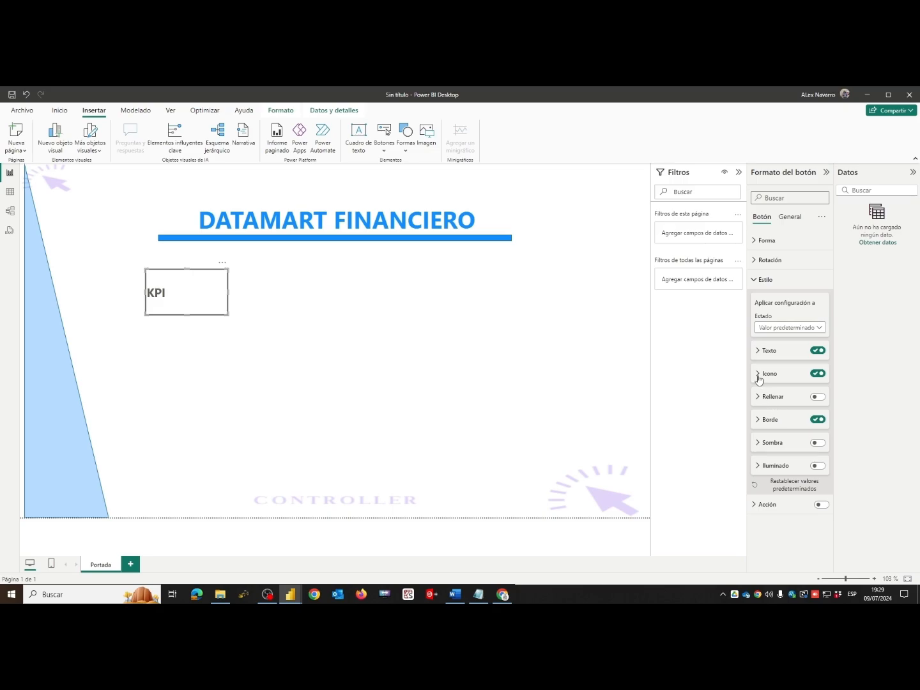
click(759, 377)
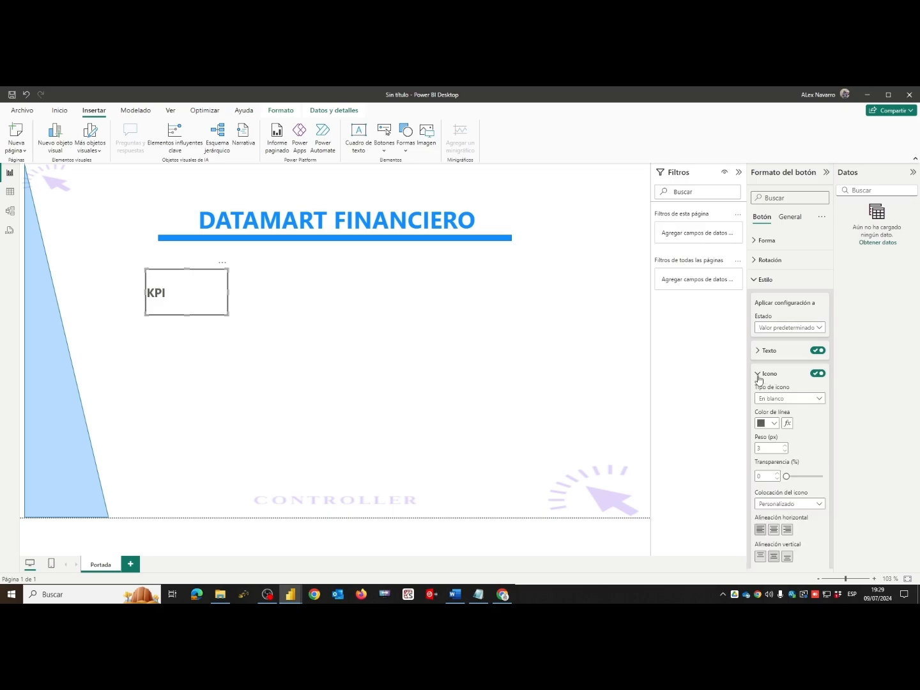
click(780, 399)
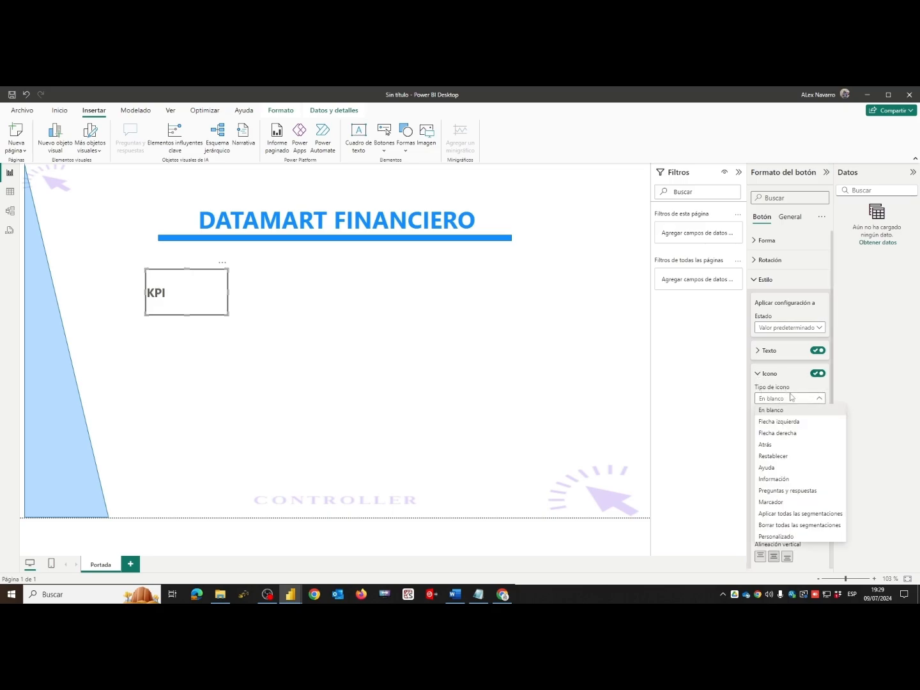
click(775, 536)
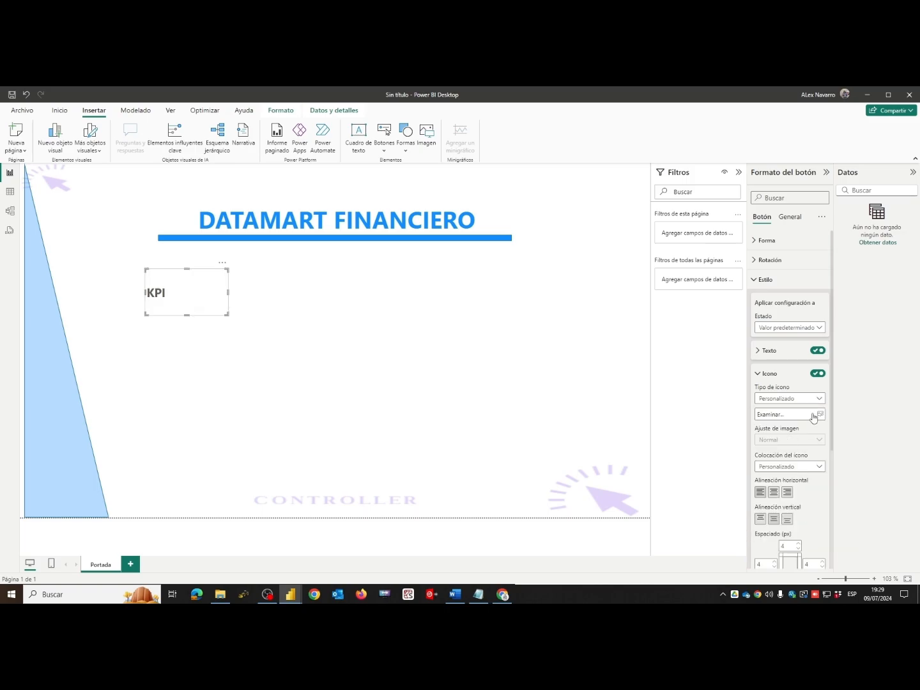
click(821, 416)
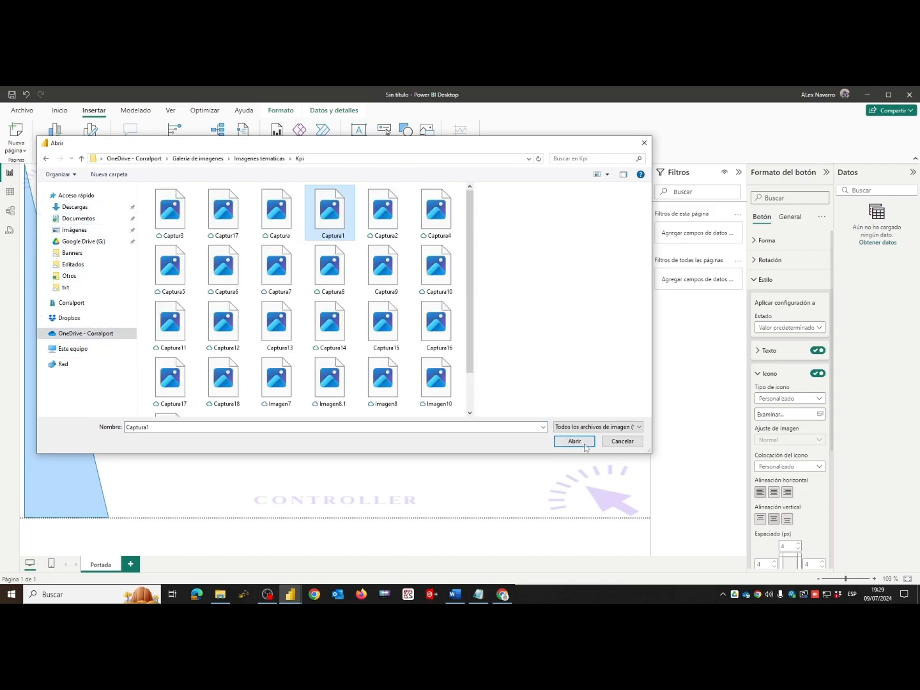
click(578, 440)
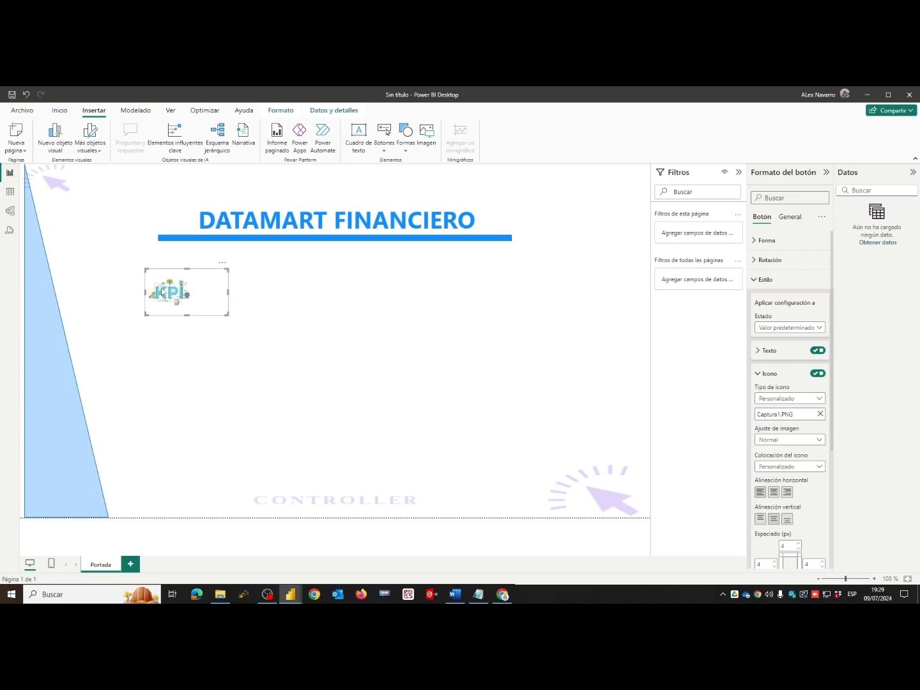
- Enlarge the KPI button and set its icon padding to 25 px left and 12 px right
drag(146, 315, 117, 321)
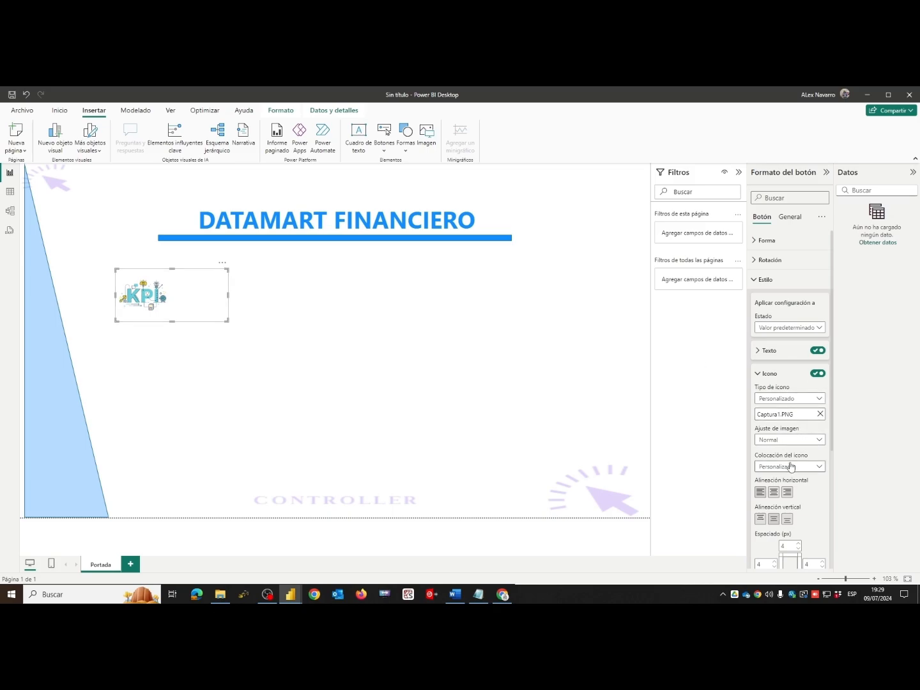
scroll(796, 467, down, 3)
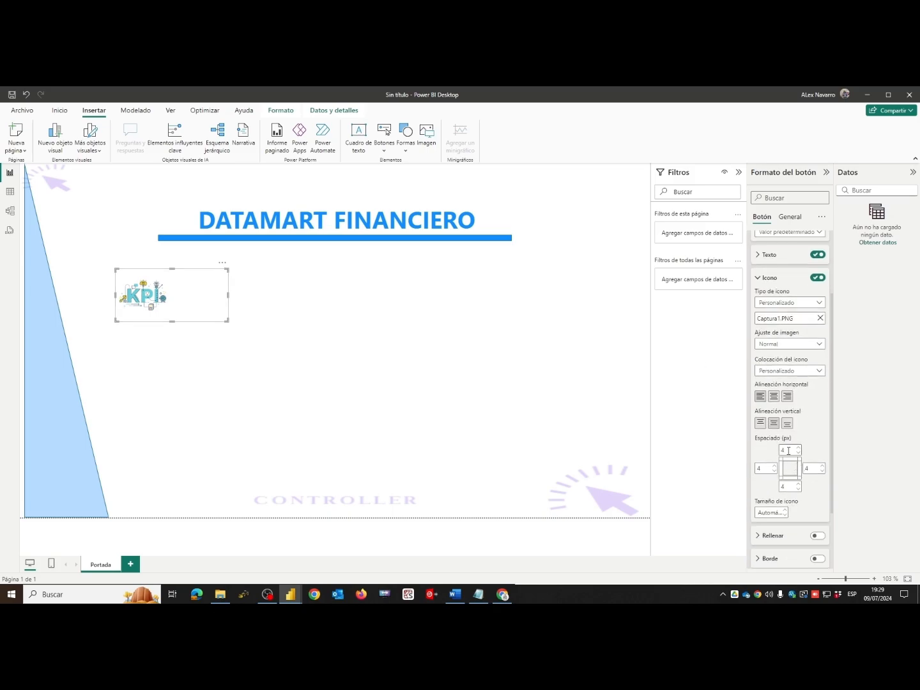
click(764, 469)
key(Tab)
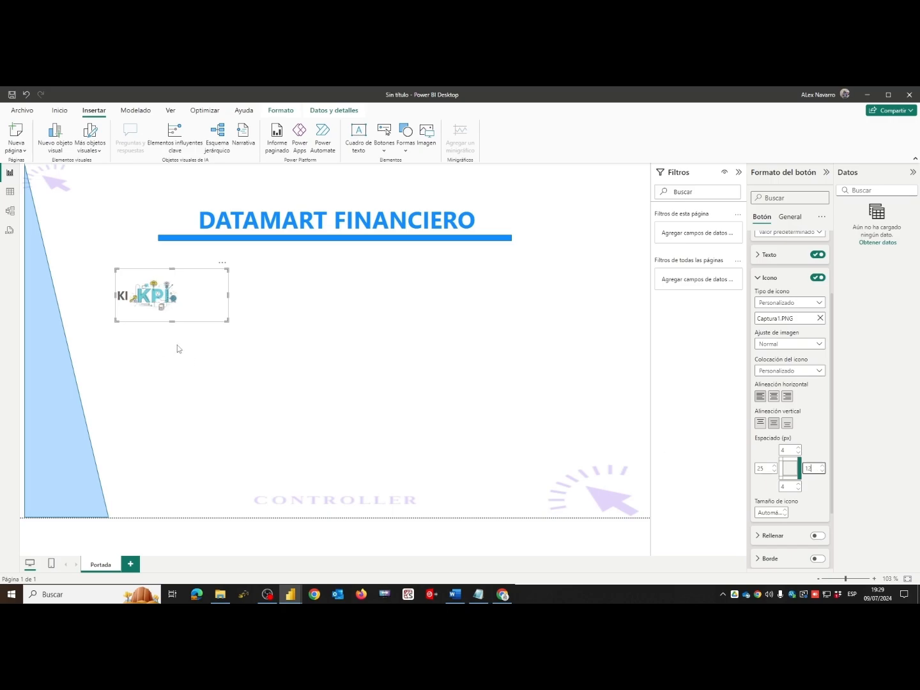
scroll(776, 516, down, 2)
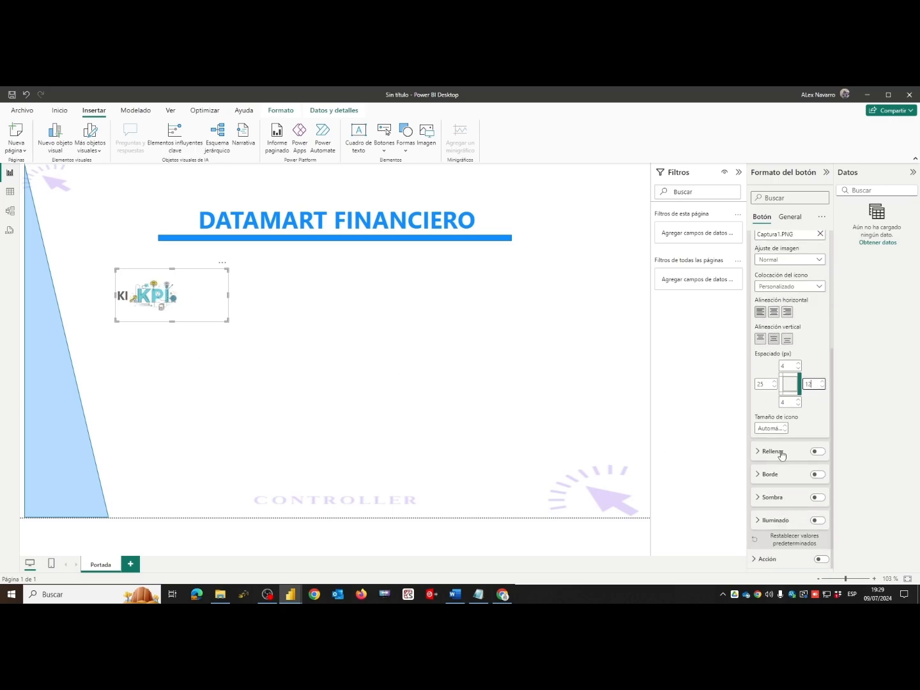
- Align the icon to the button's right side and resize the button so text and icon sit side by side
mouse_move(113, 296)
mouse_down()
mouse_move(90, 296)
mouse_move(98, 296)
mouse_up()
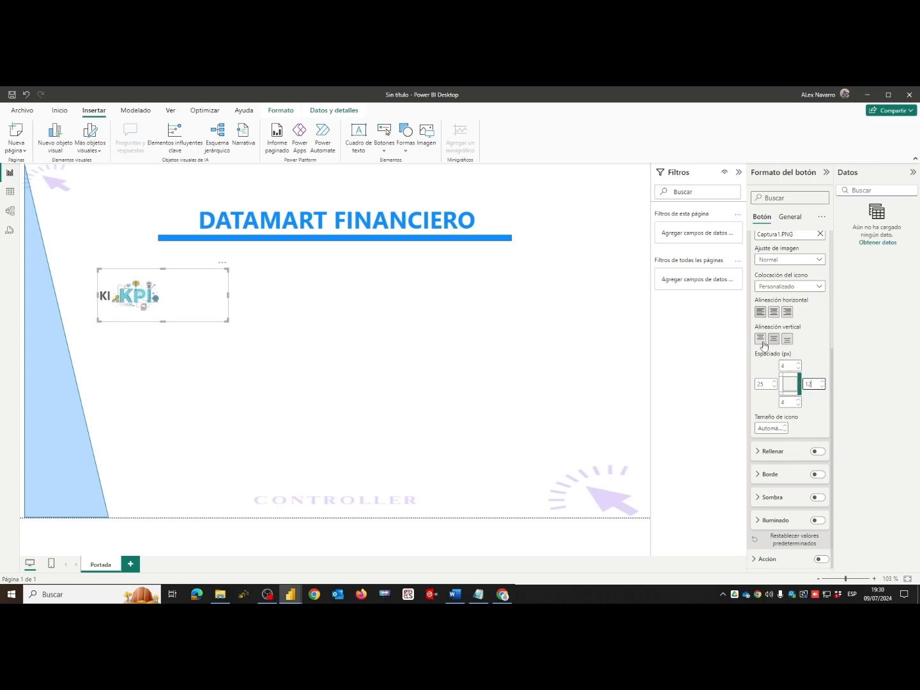
click(786, 313)
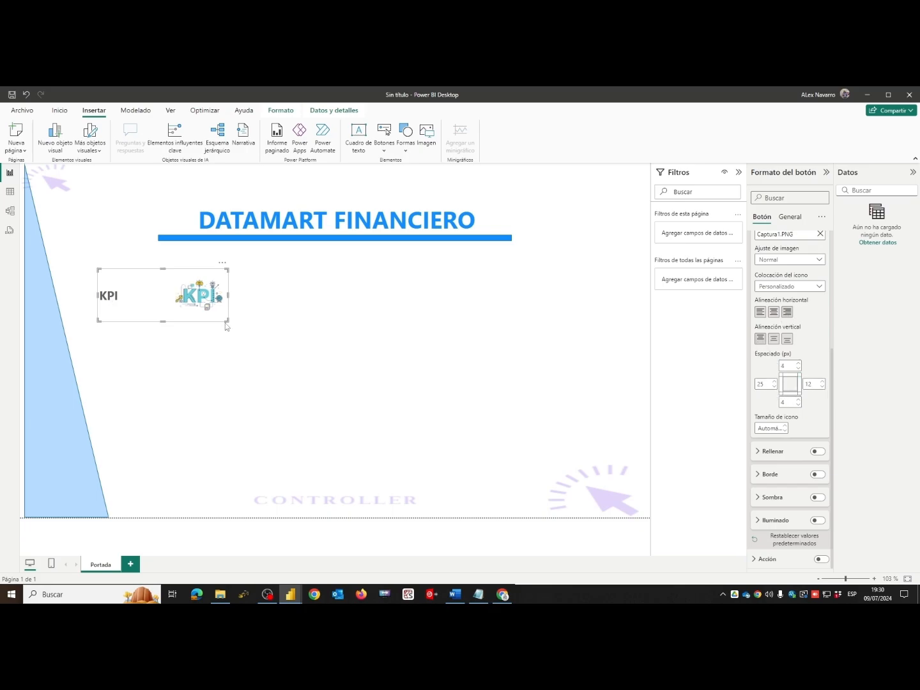
drag(224, 317, 195, 319)
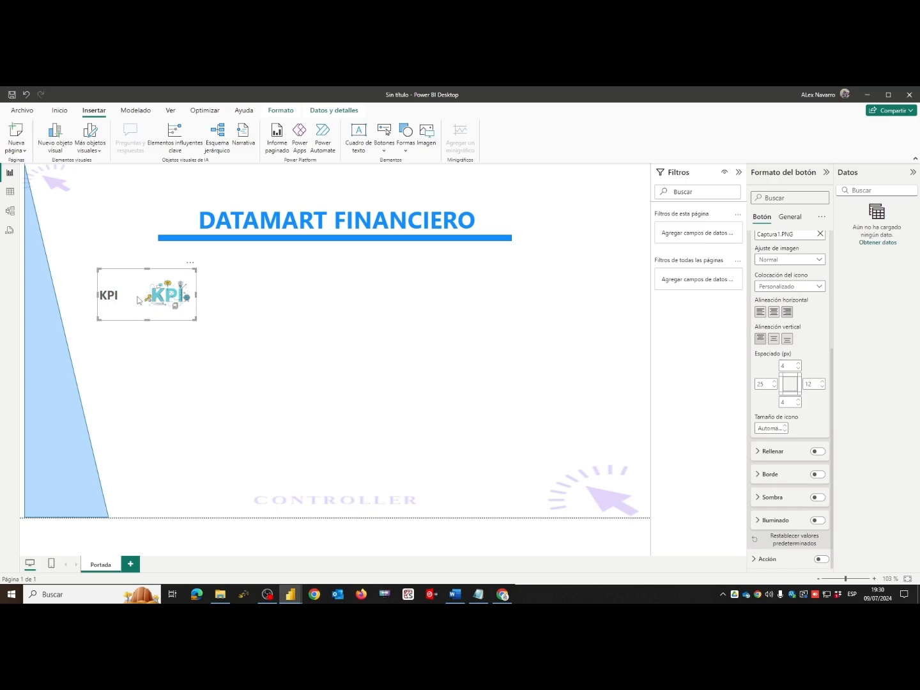
- Enable the KPI button's visual border and round its corners to 12 px
scroll(764, 388, up, 3)
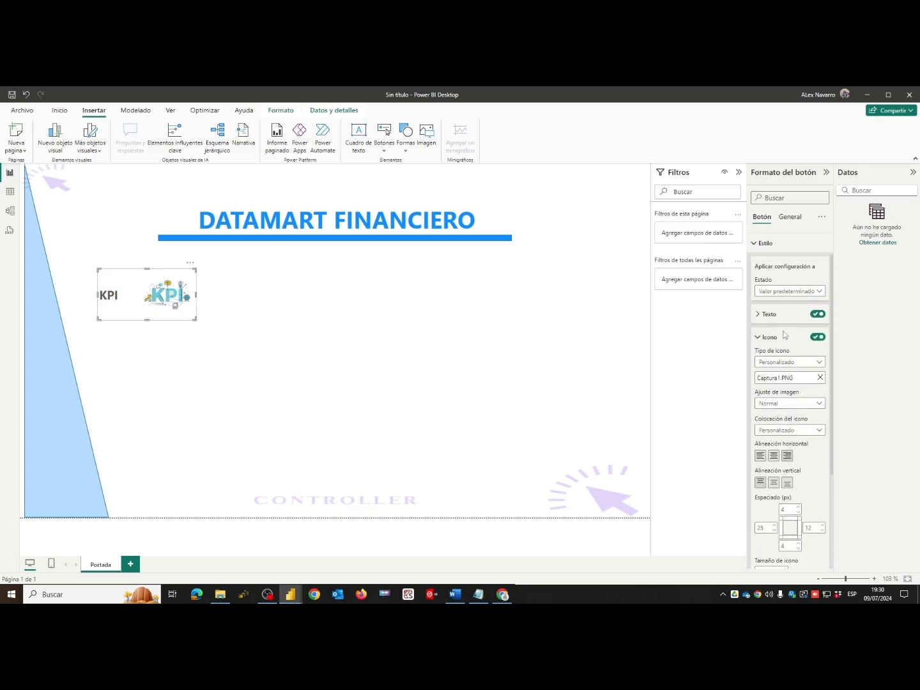
click(759, 374)
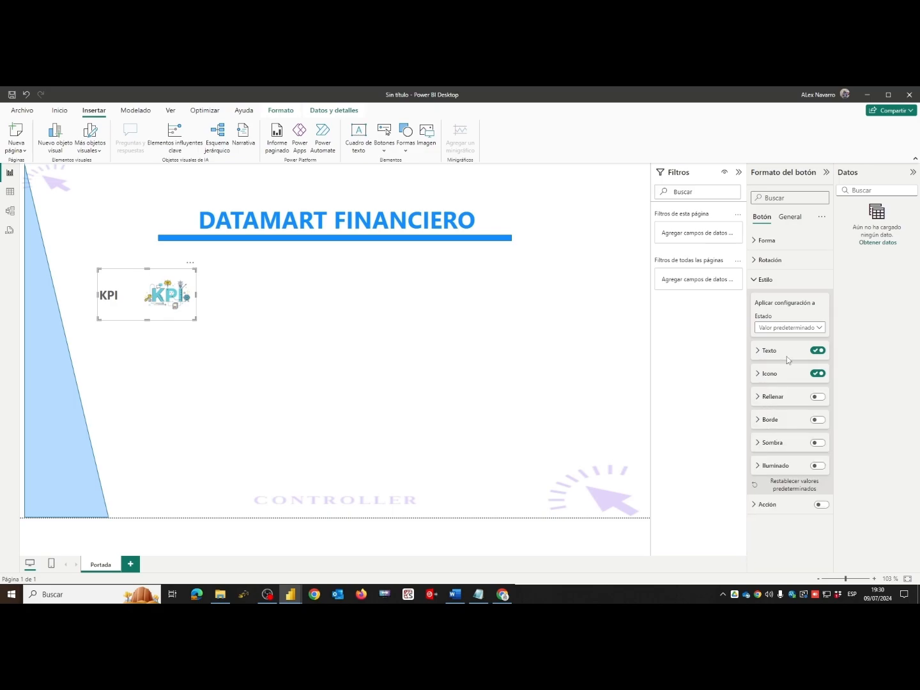
click(760, 280)
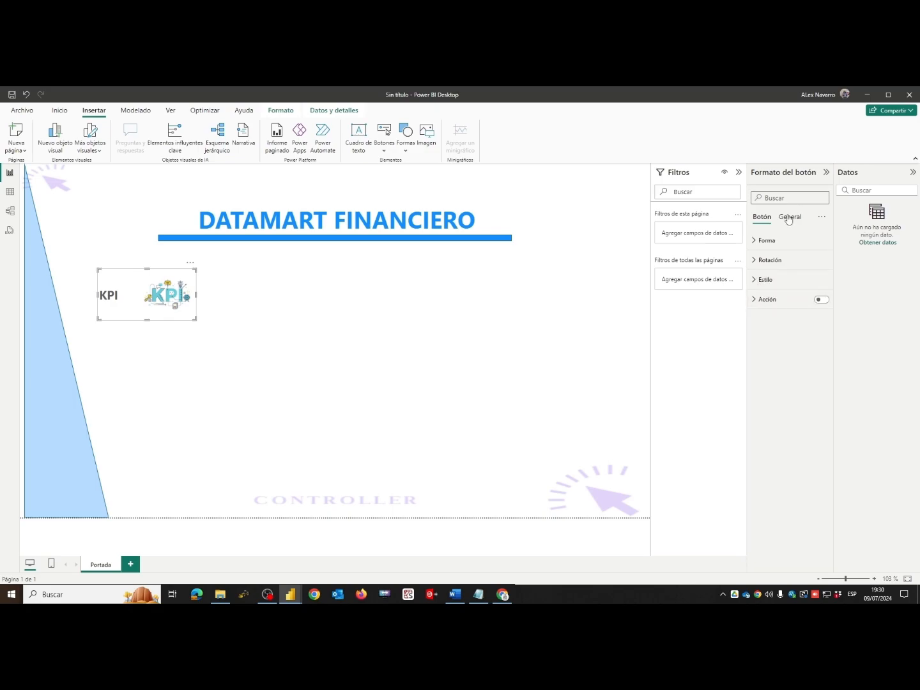
click(789, 217)
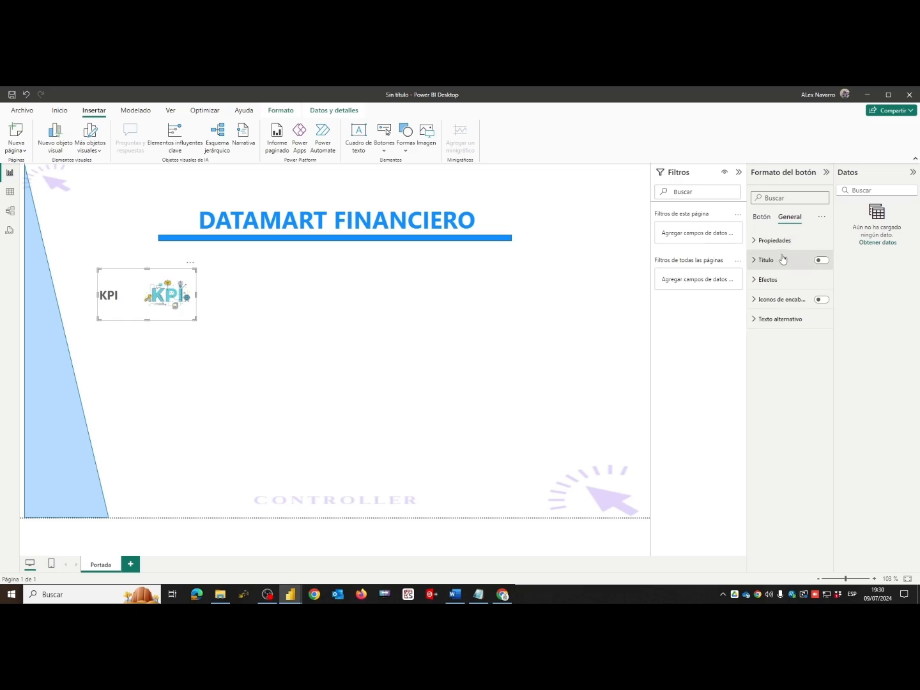
click(757, 282)
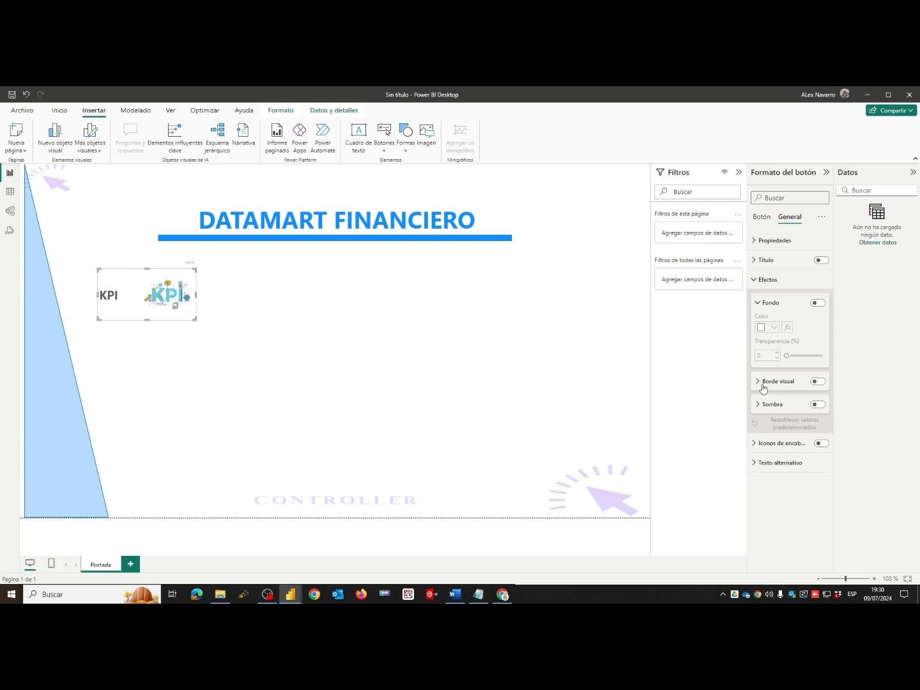
click(818, 383)
click(760, 382)
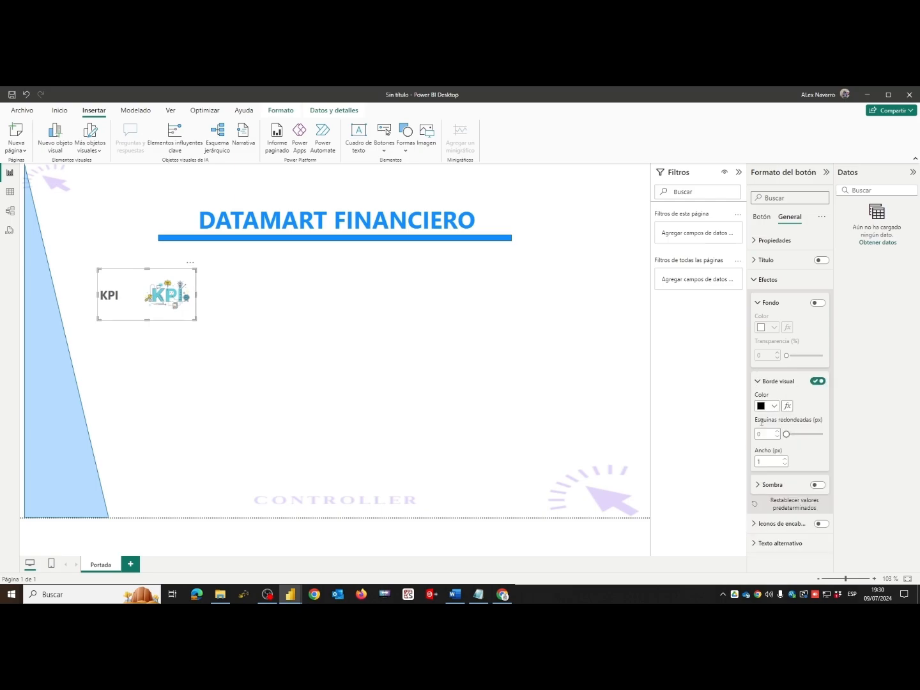
click(764, 434)
text(12)
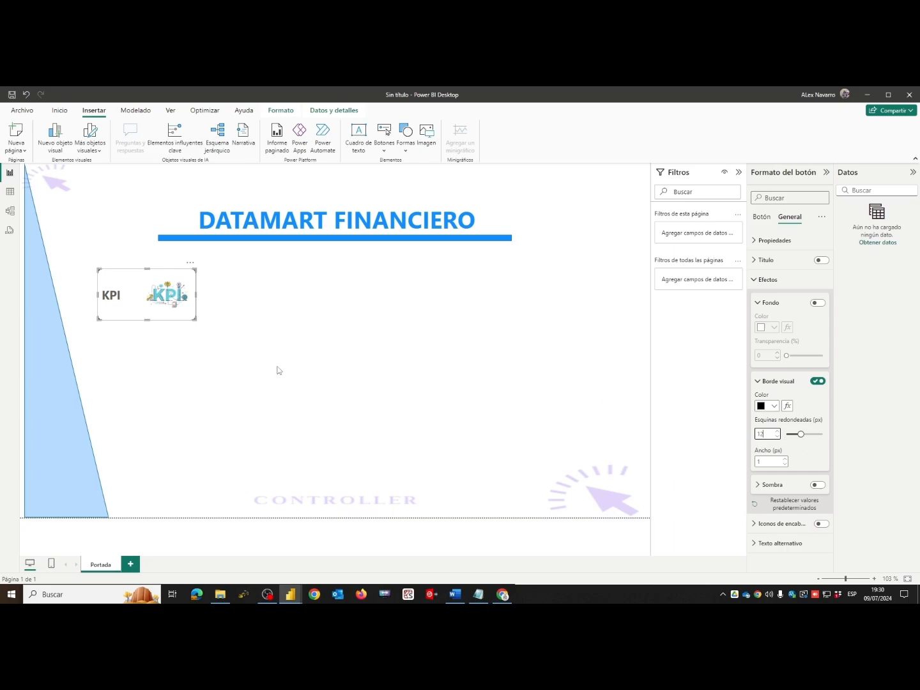
- Shift the KPI button slightly right and up, closer to the title's underline bar
click(185, 398)
drag(175, 319, 201, 313)
click(269, 397)
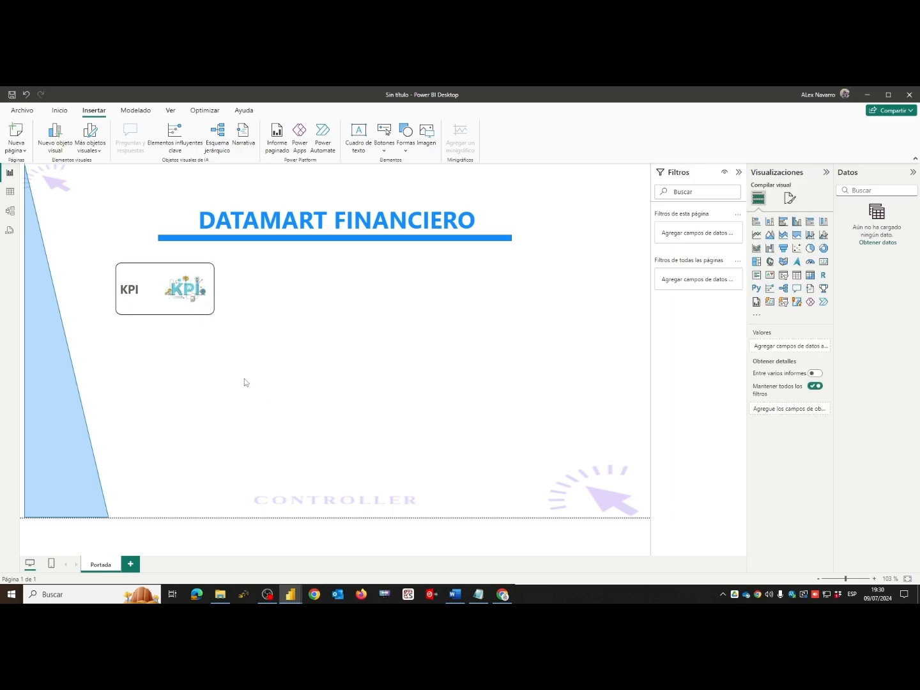
- Duplicate the KPI button twice and arrange the three buttons in an evenly spaced row spanning the underline bar
click(158, 283)
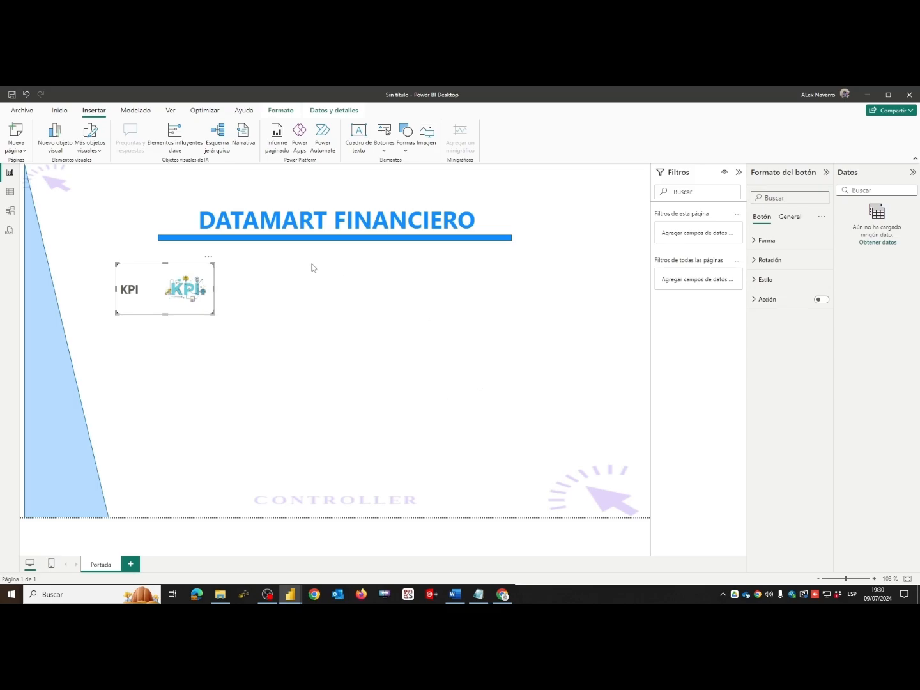
click(336, 343)
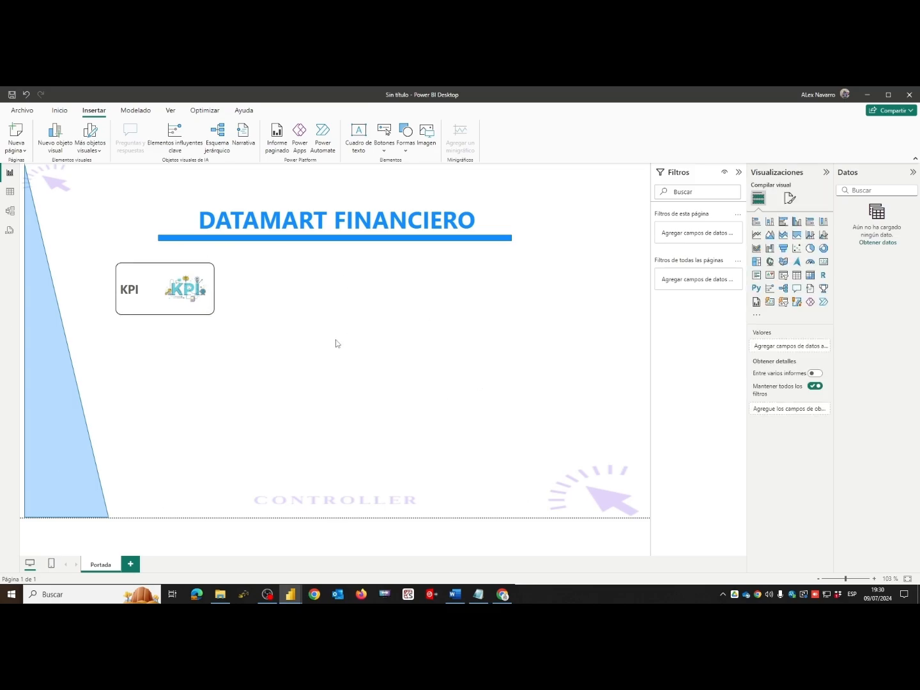
click(152, 312)
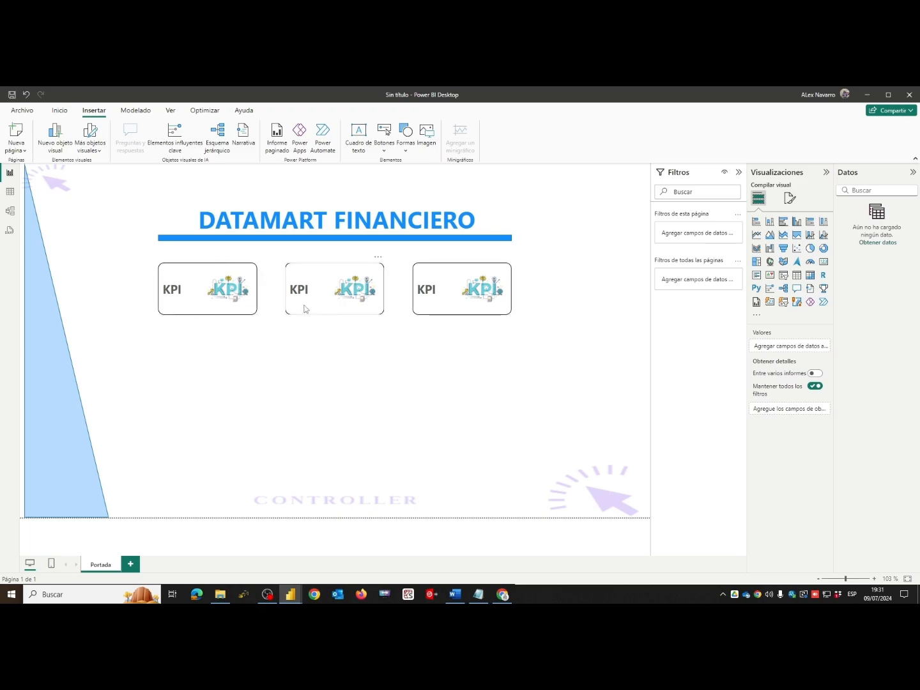
- Change the middle button's text to "Librerias"
click(305, 308)
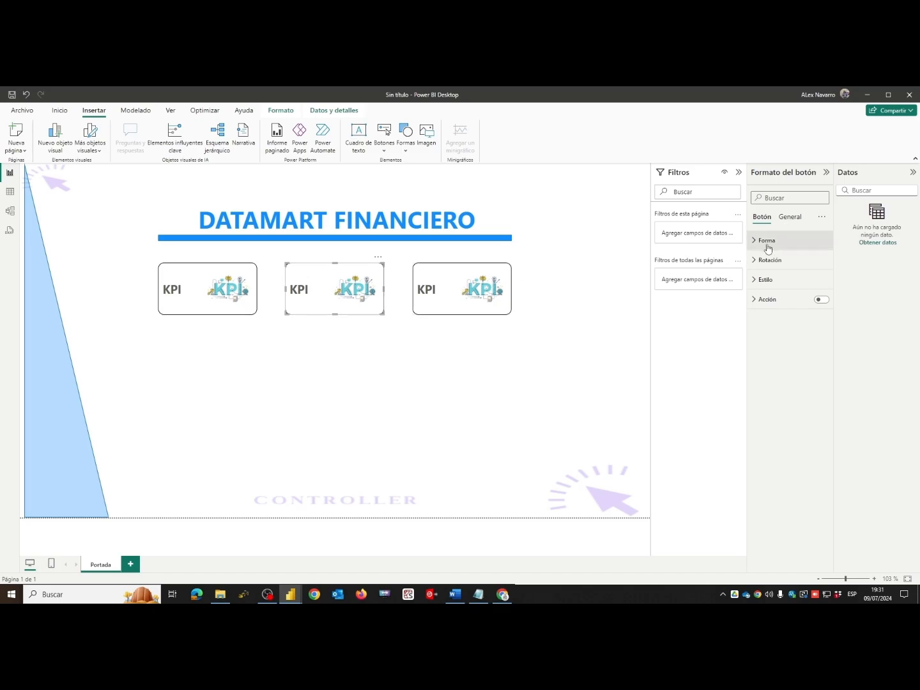
click(756, 283)
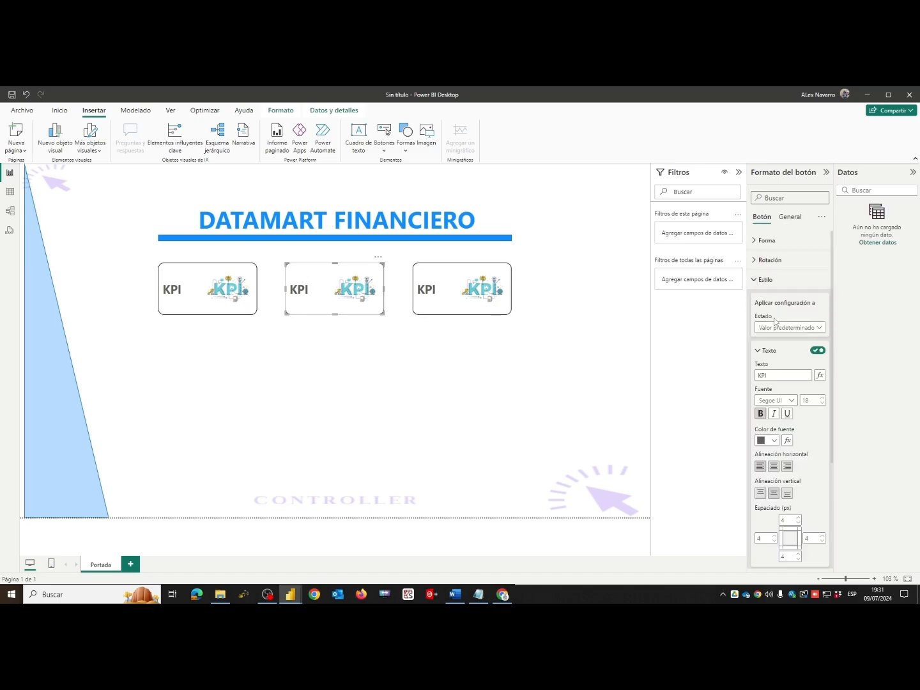
double_click(781, 375)
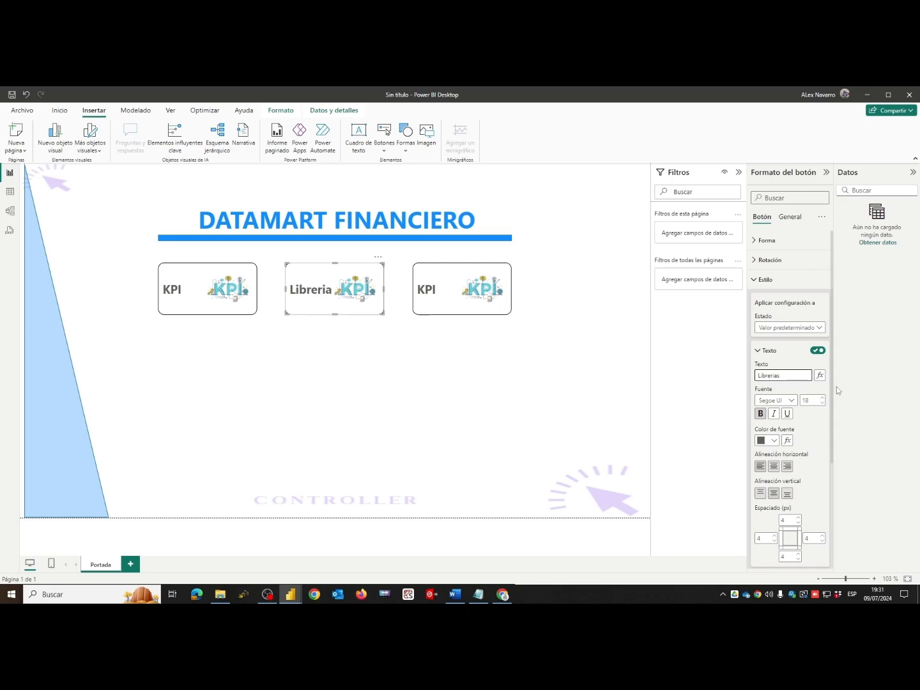
click(362, 302)
click(759, 350)
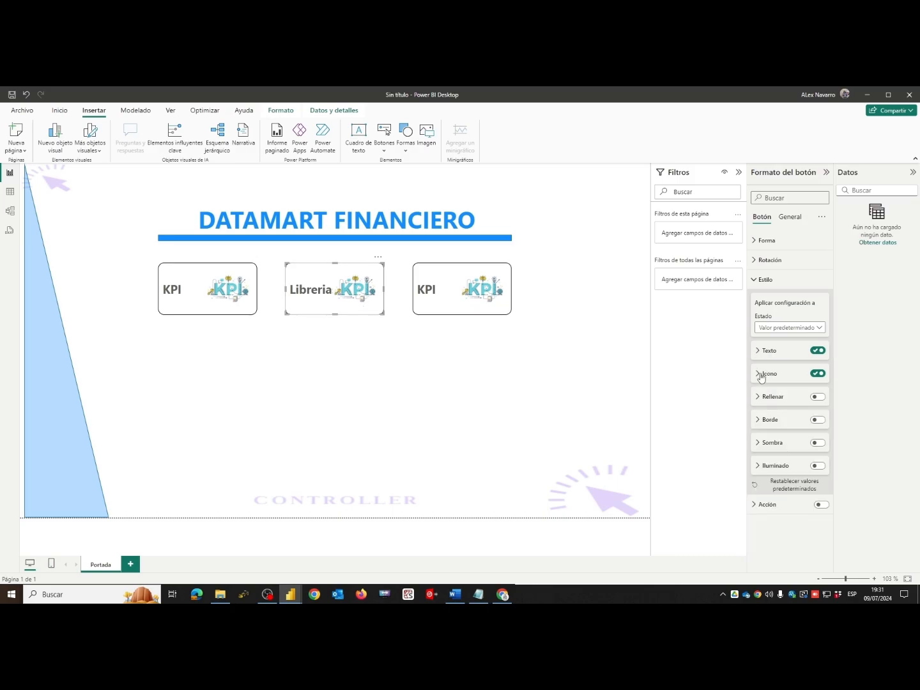
- Replace the Librerias button's custom icon with the image Biblioteca11.PNG from the thematic images gallery
click(760, 376)
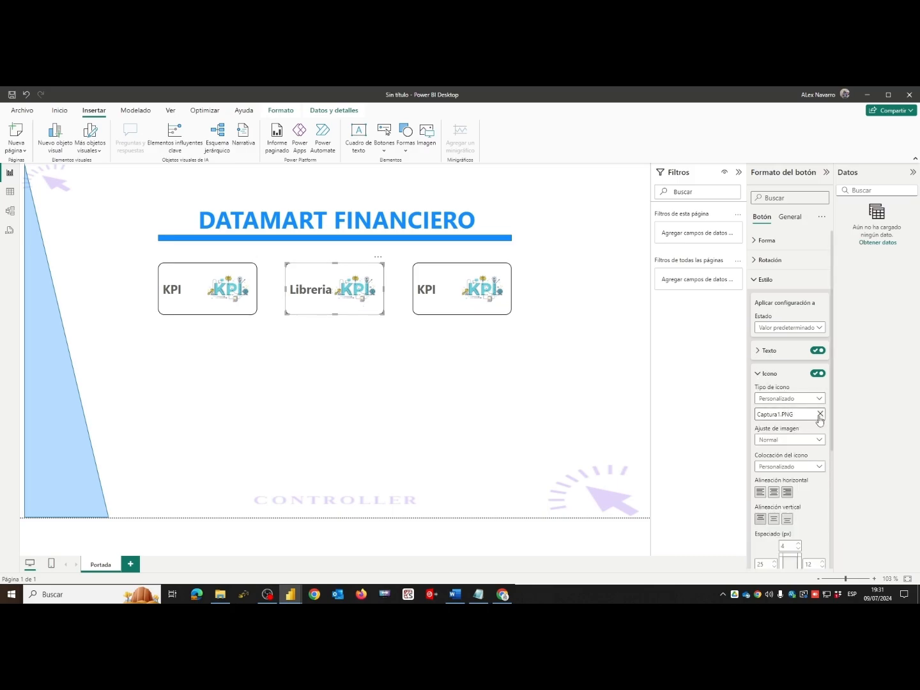
click(820, 414)
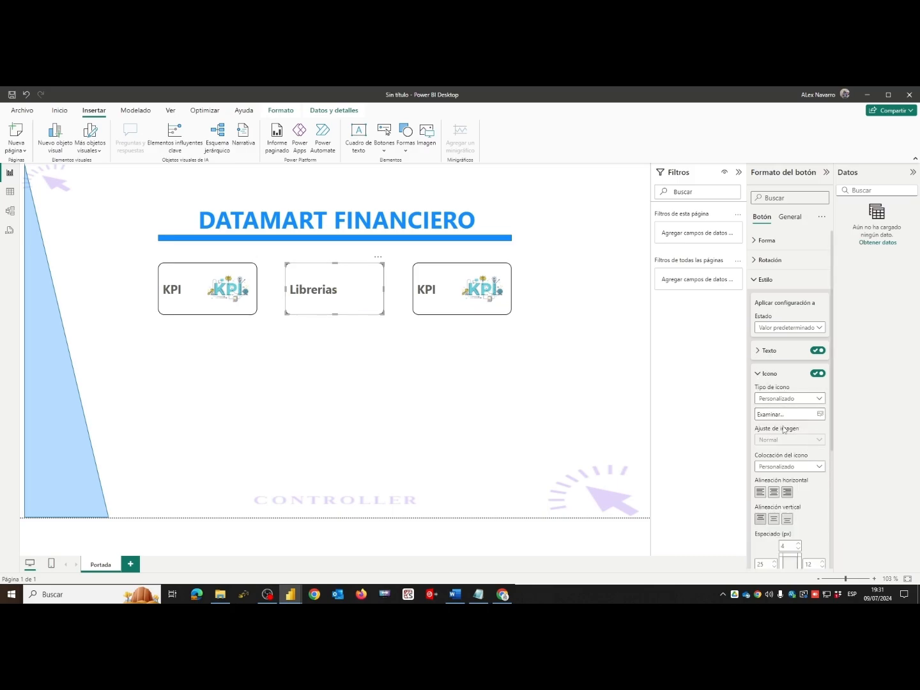
click(820, 414)
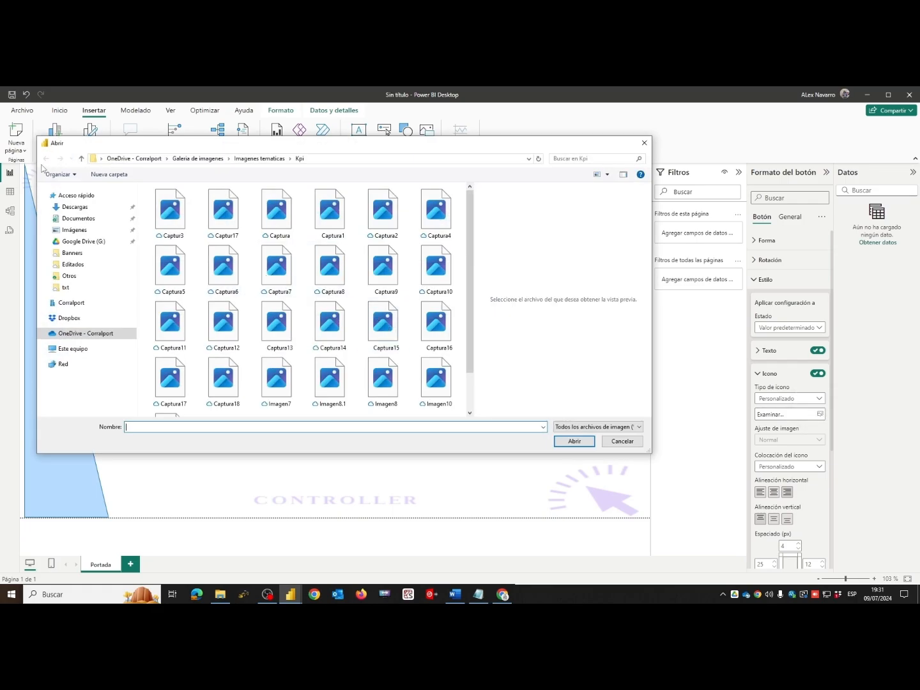
click(259, 159)
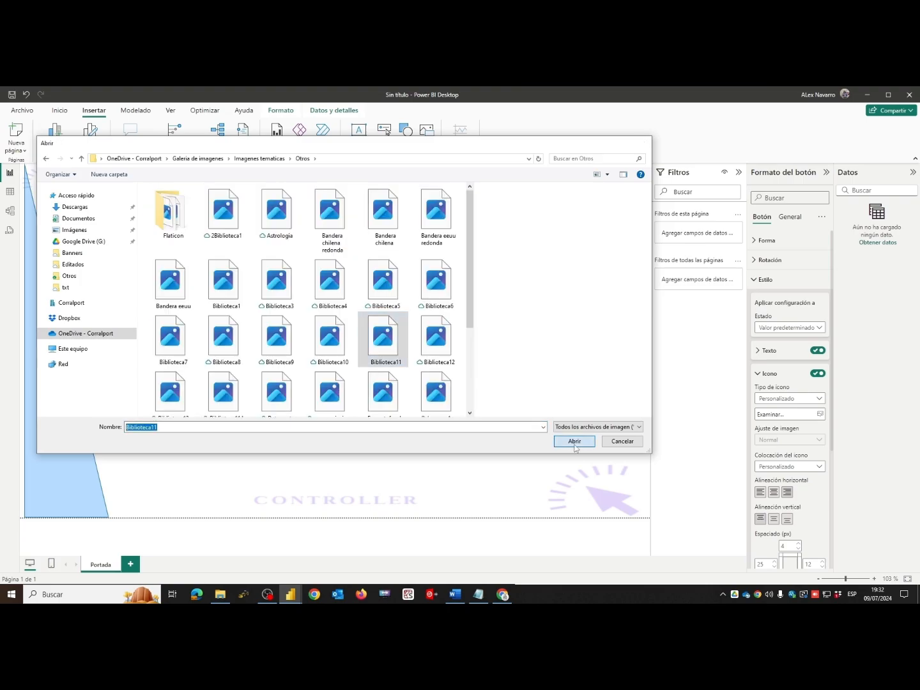
click(574, 443)
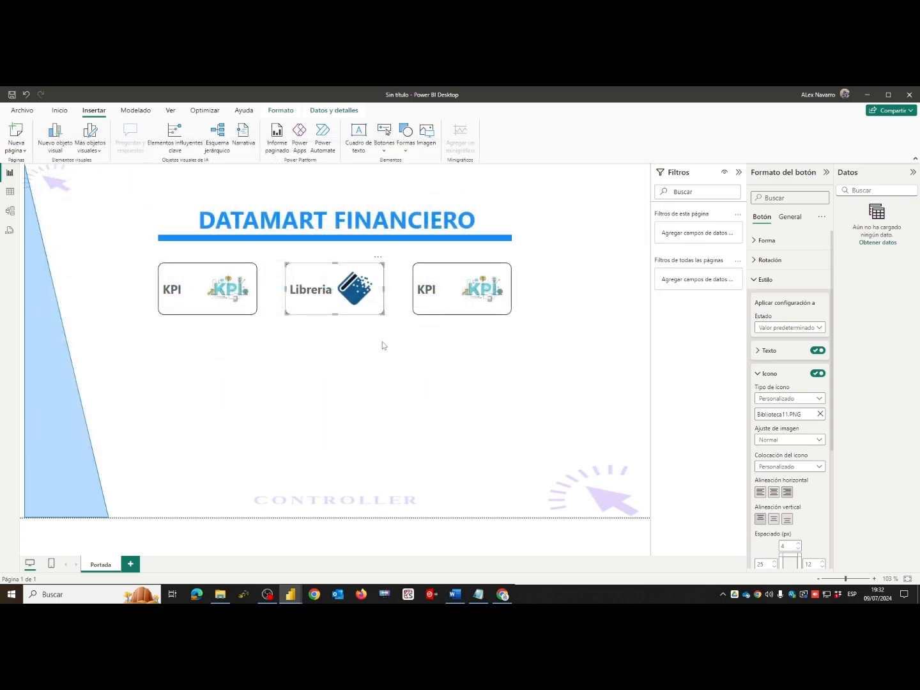
- Change the third button's text from KPI to "Reportes"
click(468, 296)
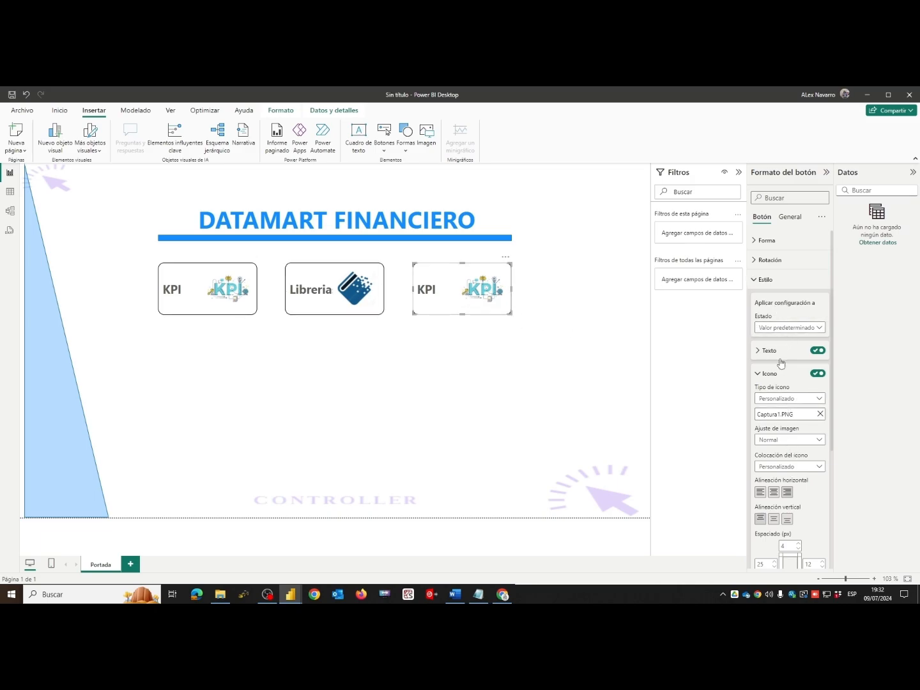
click(760, 351)
double_click(778, 376)
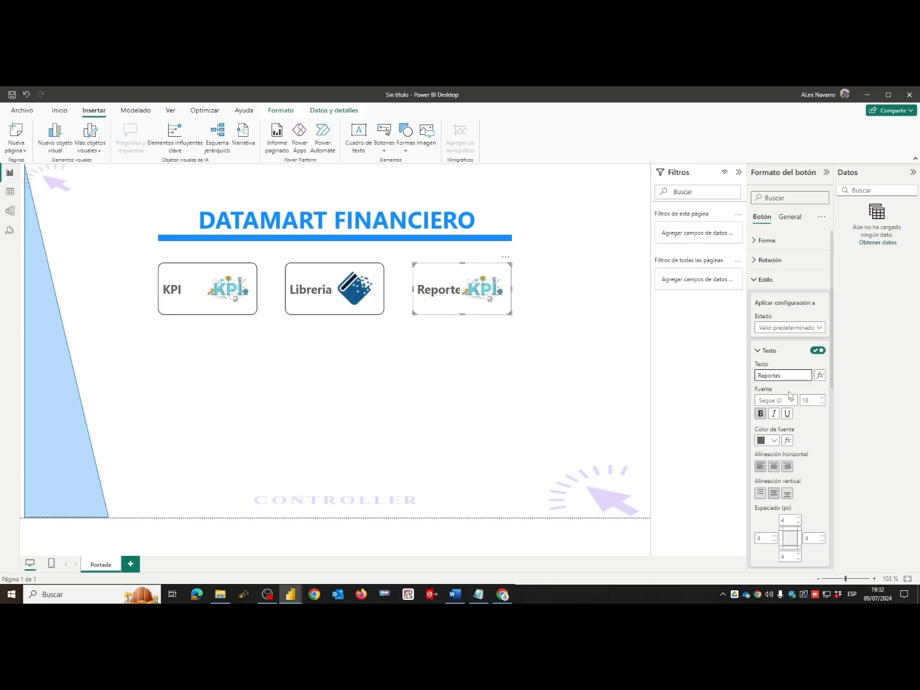
click(761, 352)
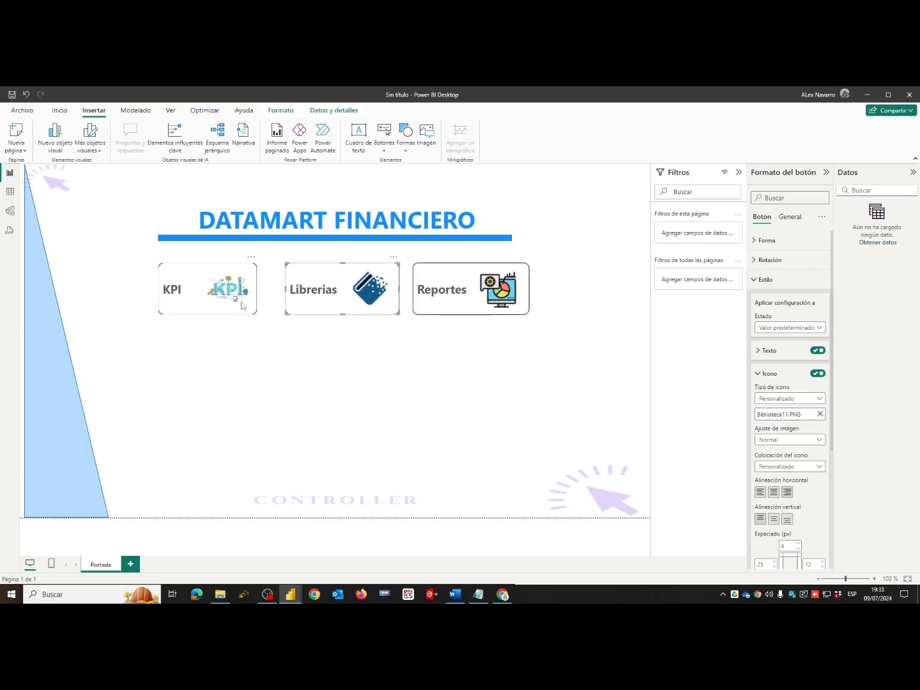
- Widen the KPI button to nearly the width of the Librerias and Reportes buttons
click(243, 306)
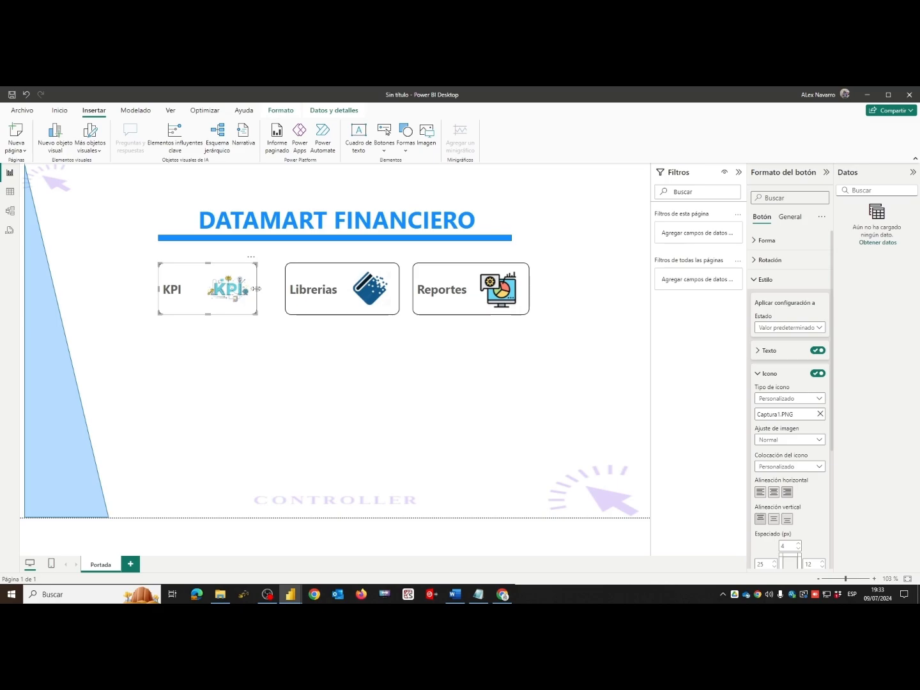
drag(256, 289, 268, 290)
click(299, 377)
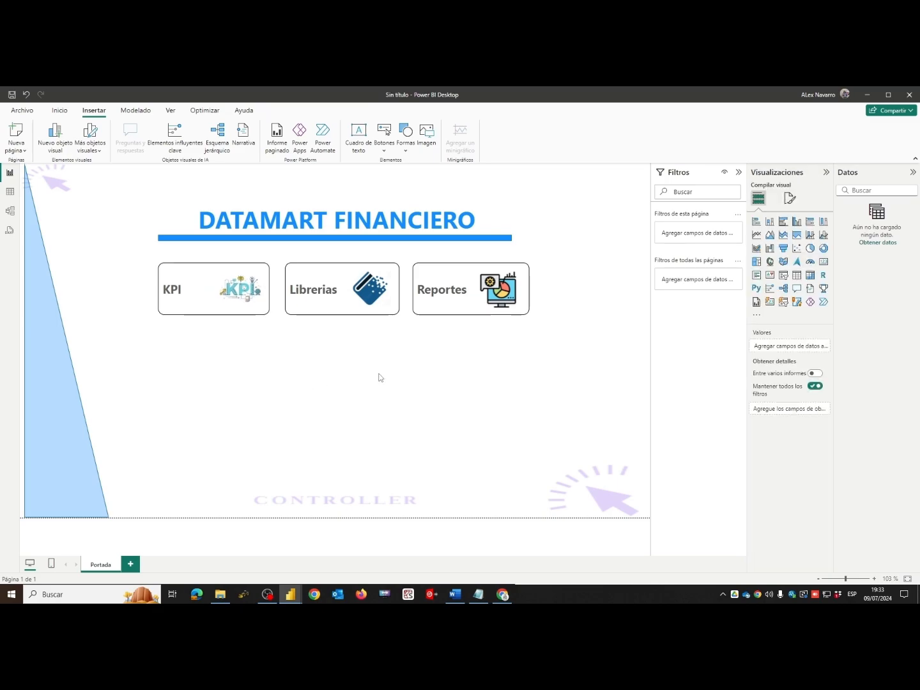
- Stack the Librerias and Reportes buttons beneath the KPI button and narrow both to match its width
drag(340, 273, 213, 337)
drag(451, 273, 191, 400)
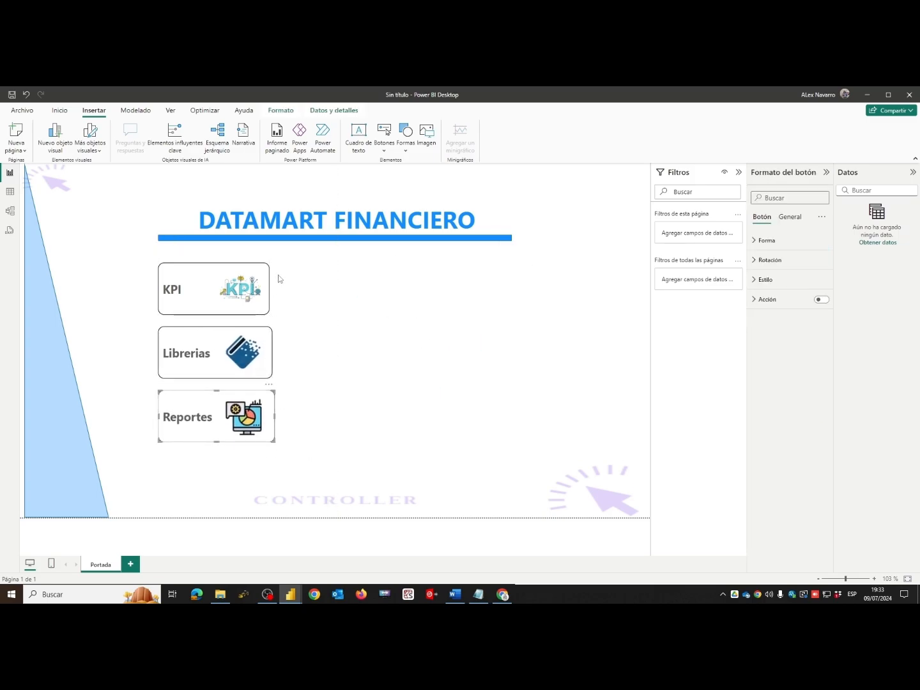
click(271, 353)
drag(273, 352, 269, 354)
click(275, 414)
drag(275, 417, 268, 417)
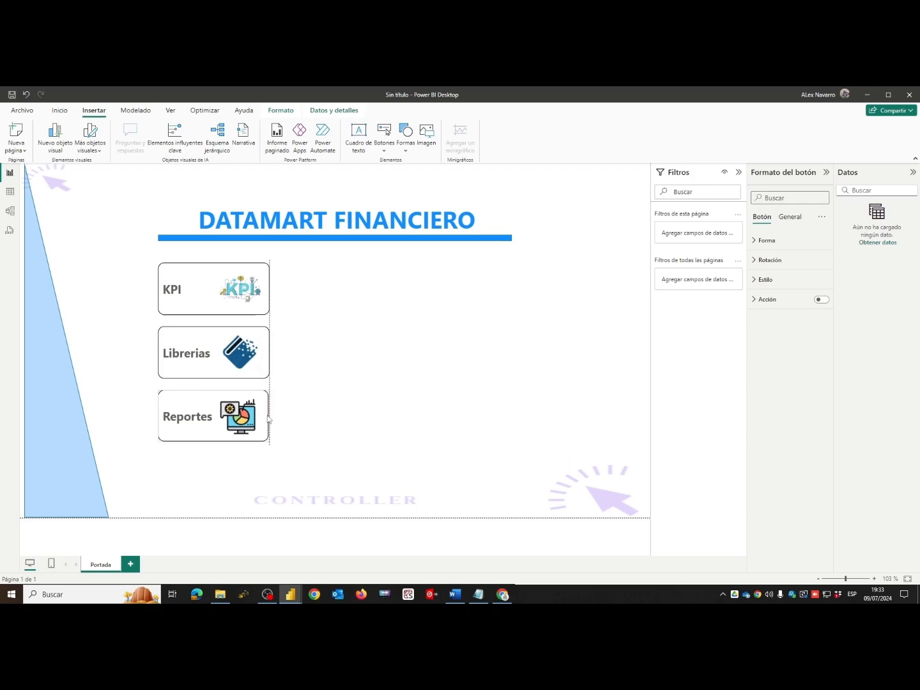
- Move the Librerias and Reportes buttons back beside the KPI button, forming an evenly spaced row
drag(229, 365, 357, 301)
drag(192, 416, 448, 287)
click(372, 384)
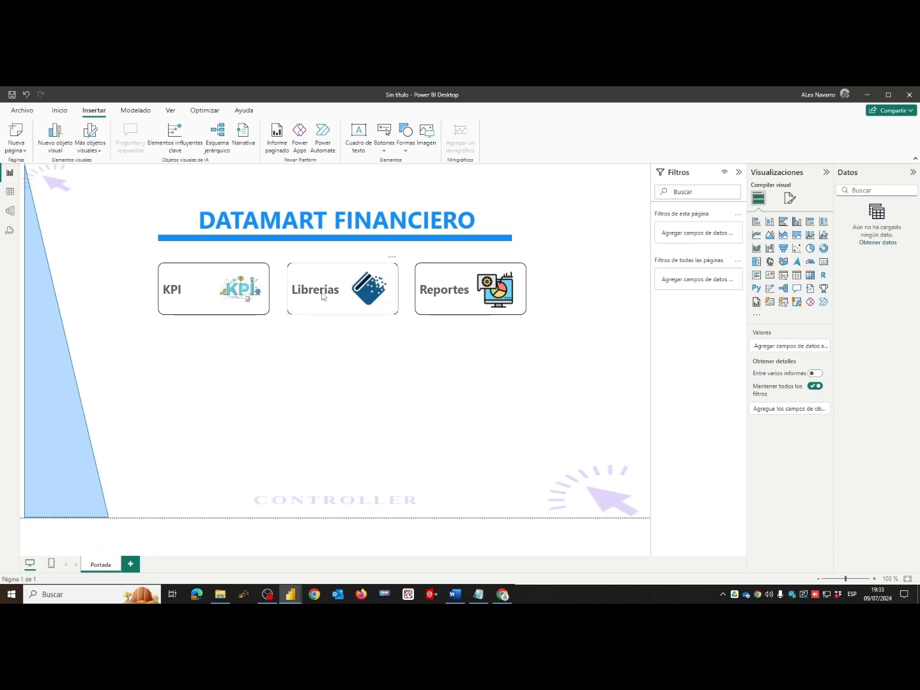
- Duplicate the Portada page and rename the copy "Kpi"
right_click(102, 568)
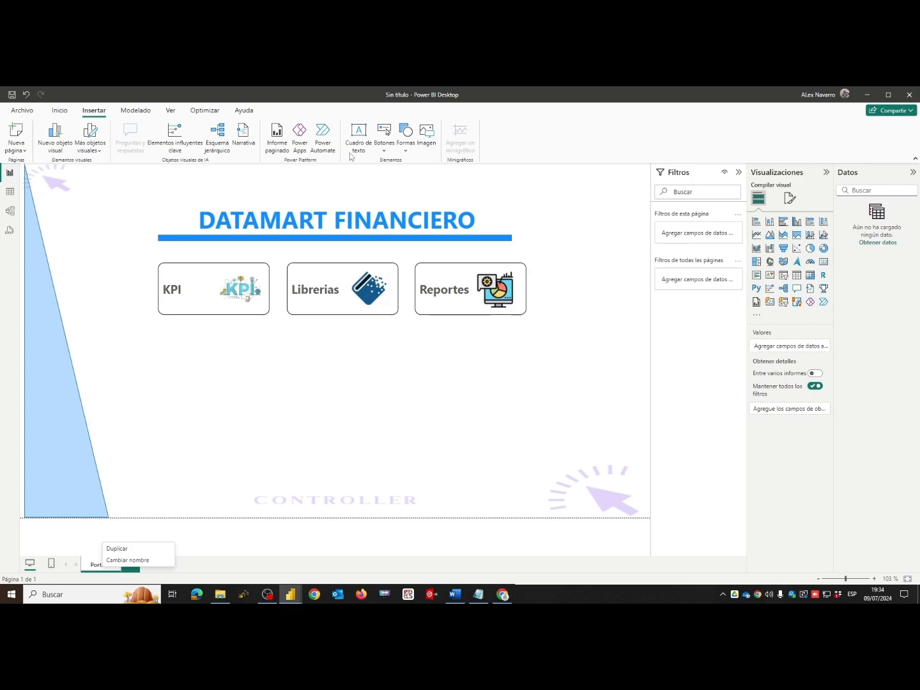
click(118, 549)
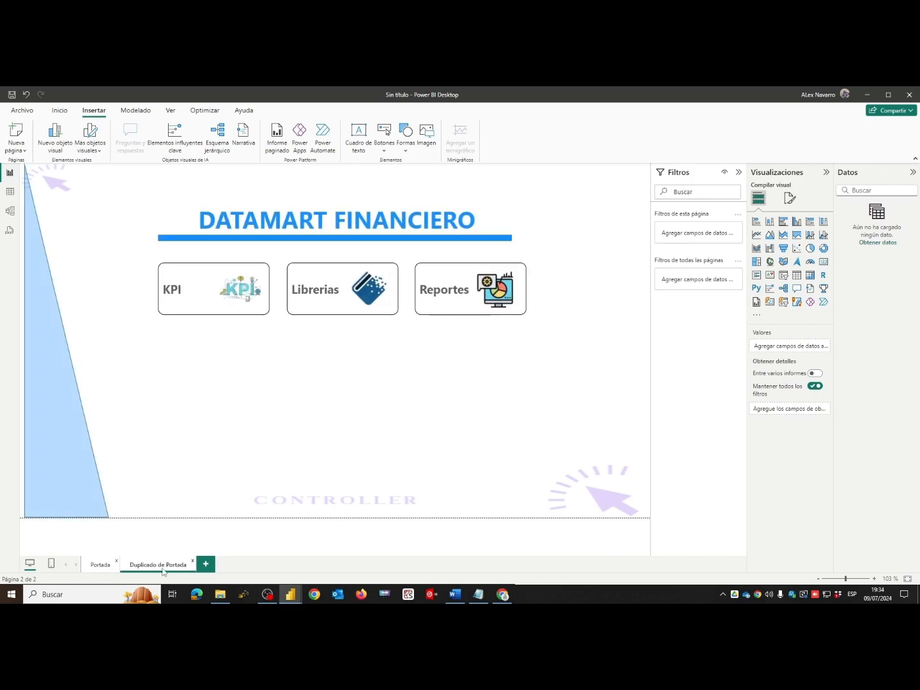
double_click(185, 565)
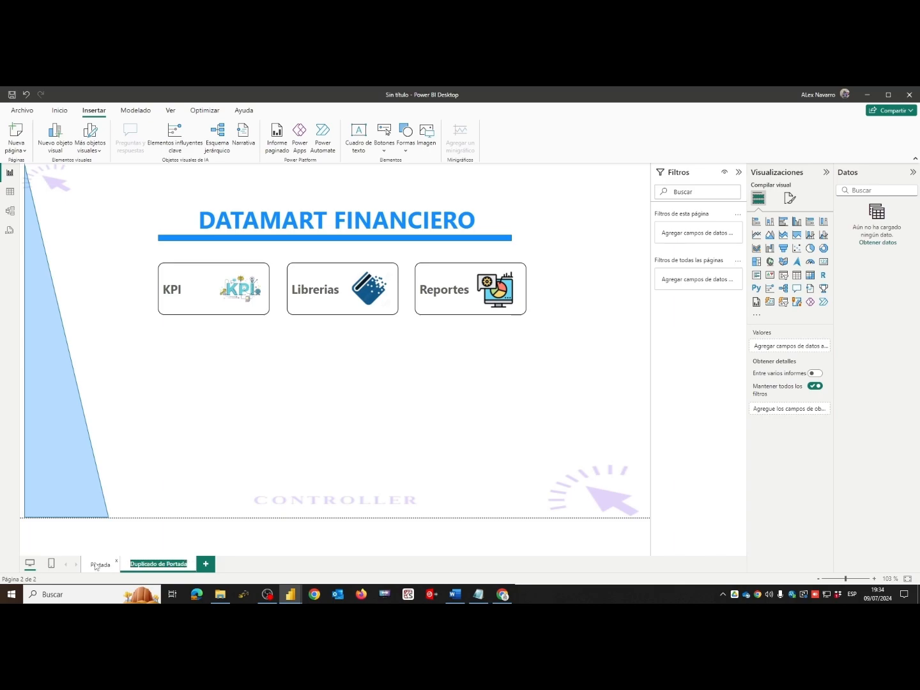
text(Kpi)
key(Return)
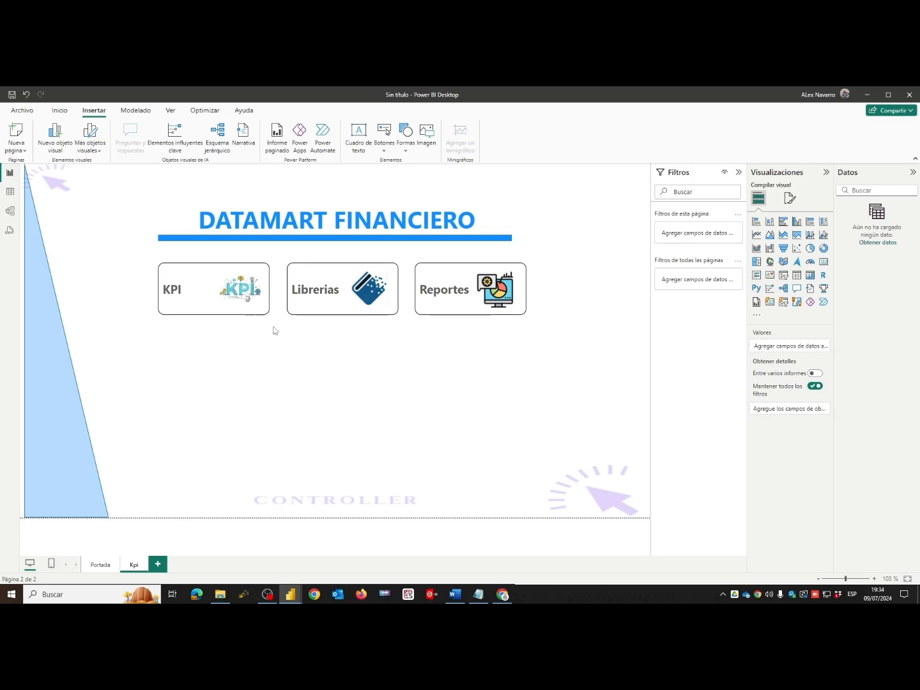
- Replace the Kpi page's title DATAMART FINANCIERO with "KPI"
click(344, 219)
drag(482, 218, 185, 218)
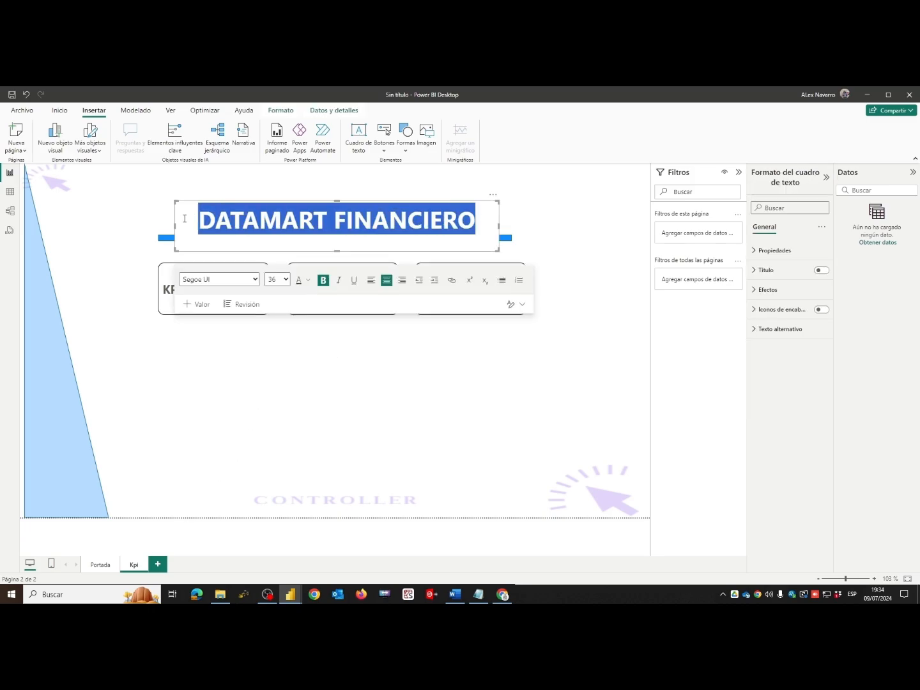
text(KPI)
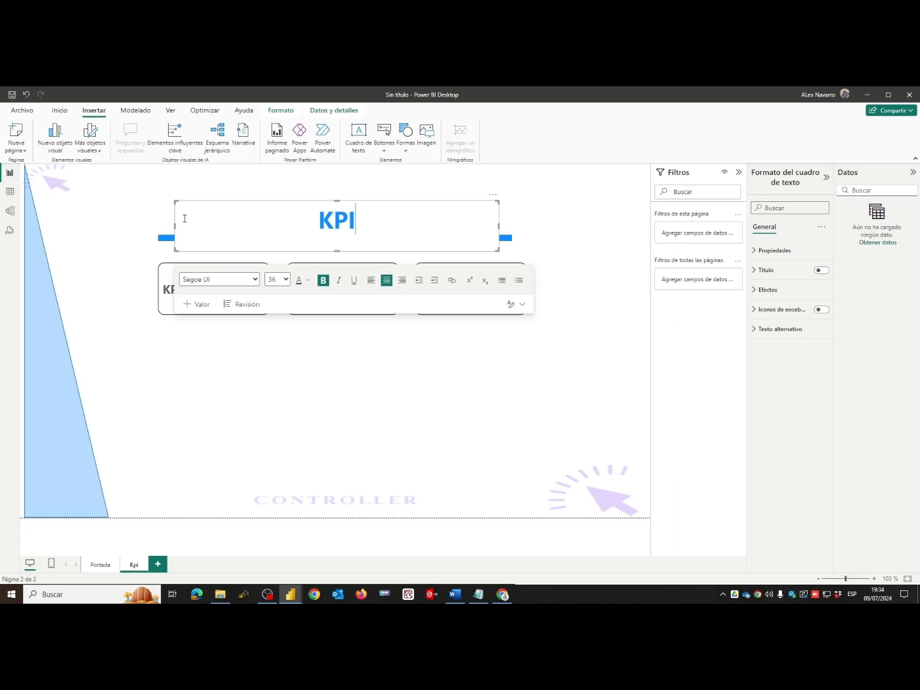
click(331, 331)
- Delete the KPI, Librerias and Reportes buttons from the Kpi page
click(241, 303)
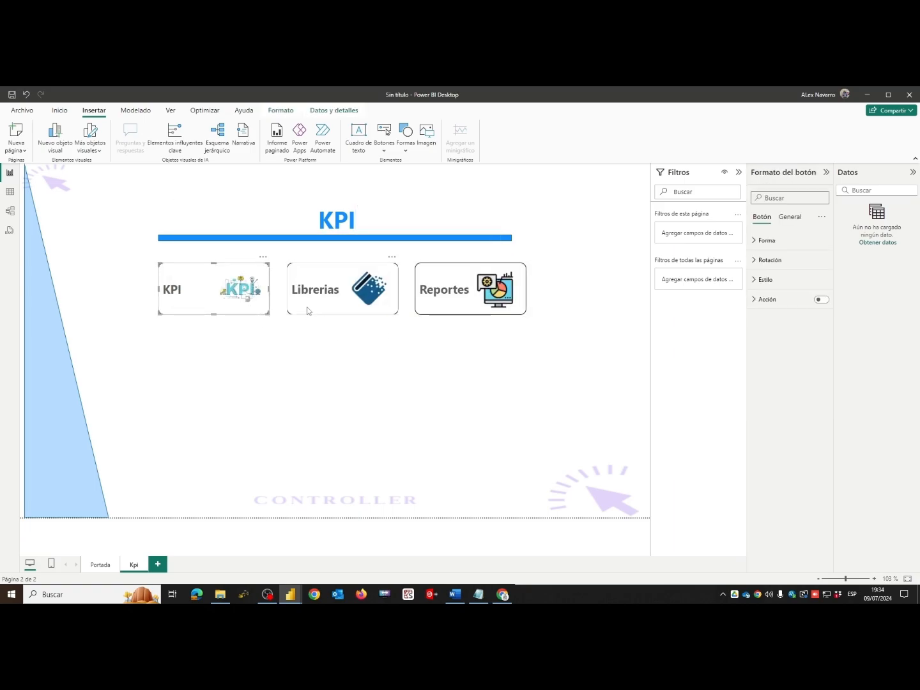
key(Delete)
click(342, 328)
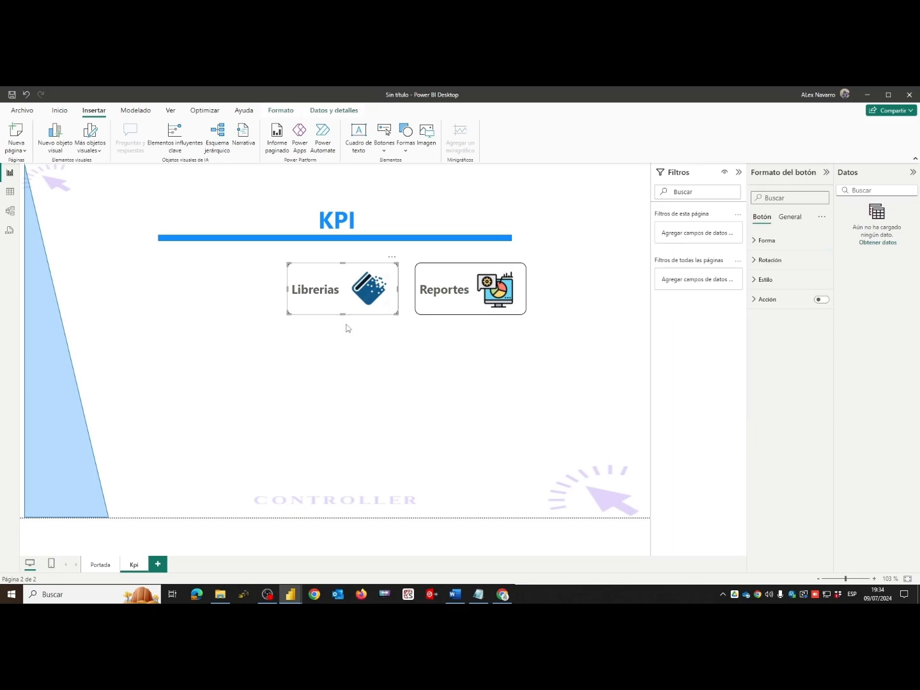
key(Delete)
click(431, 308)
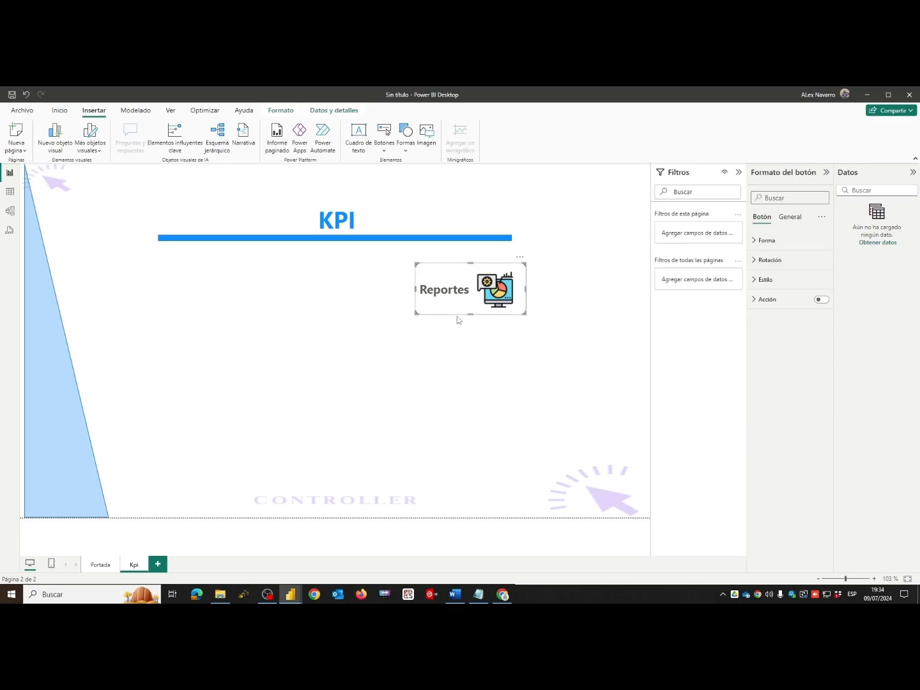
key(Delete)
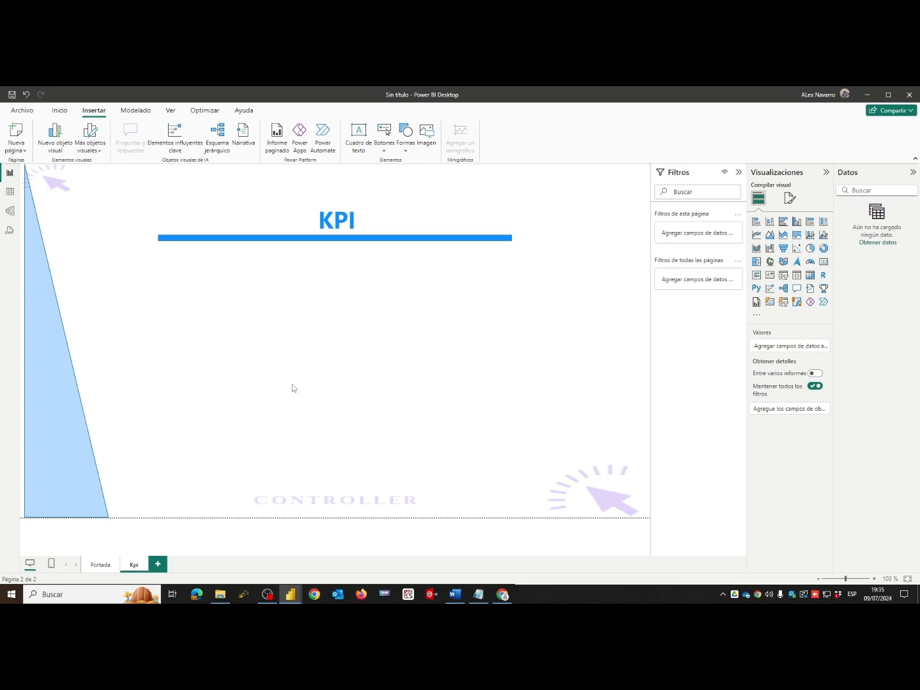
- Duplicate the Kpi page and rename the copy "Librerias"
click(100, 567)
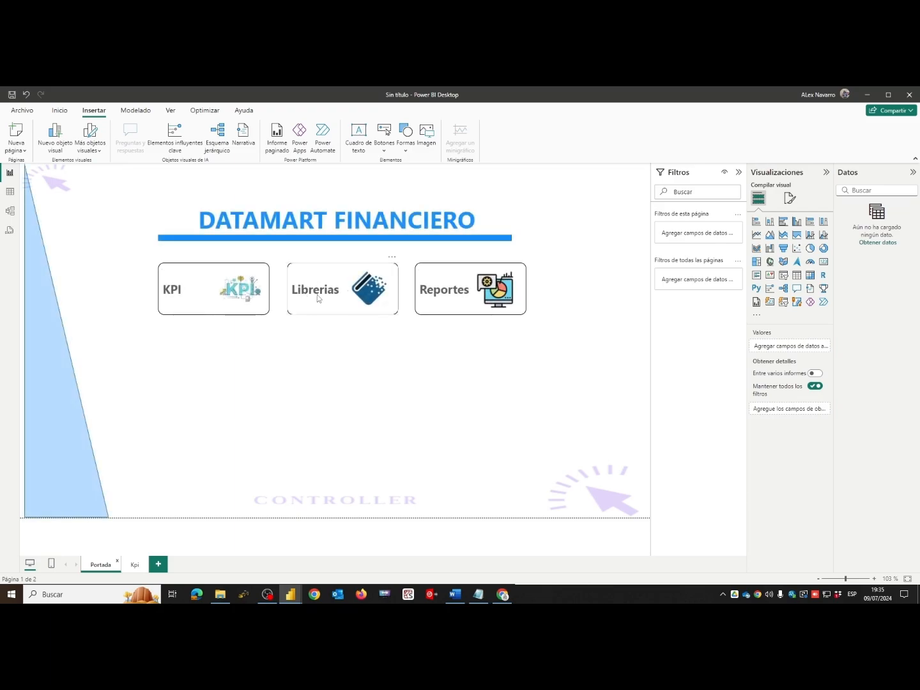
click(136, 567)
right_click(139, 571)
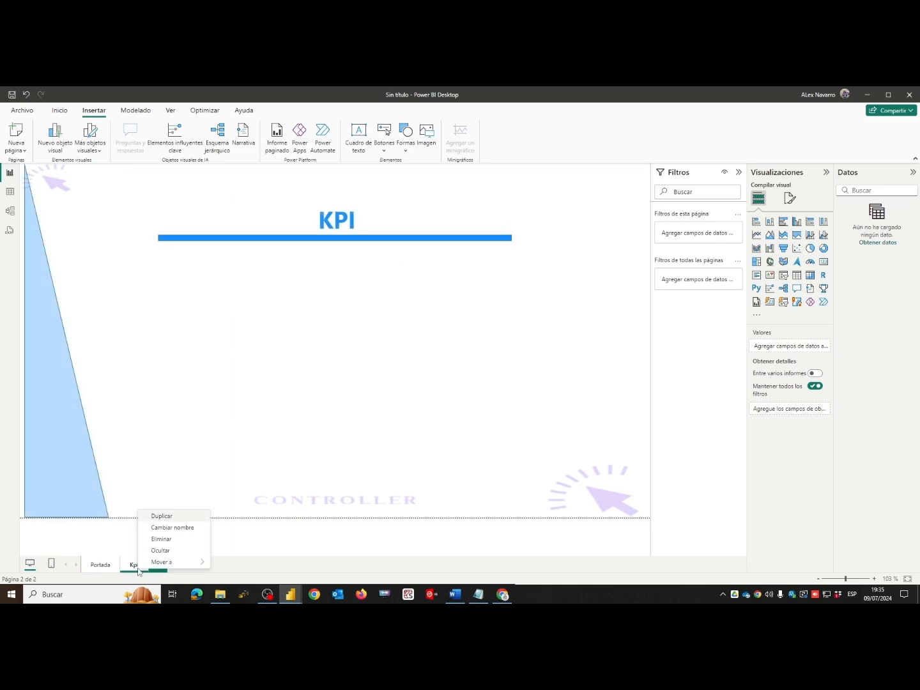
click(168, 517)
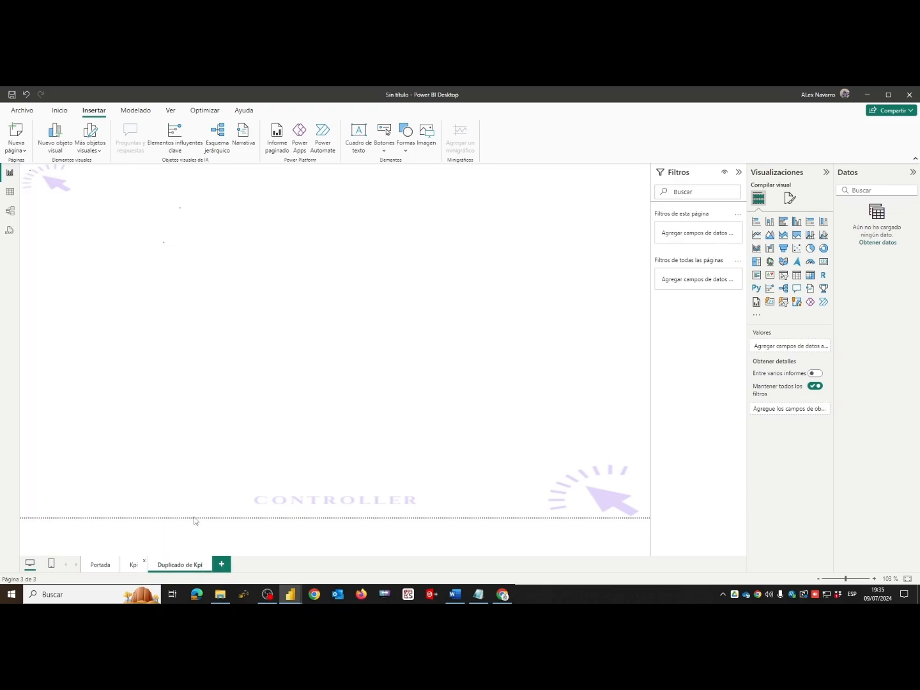
double_click(186, 568)
drag(202, 566, 130, 569)
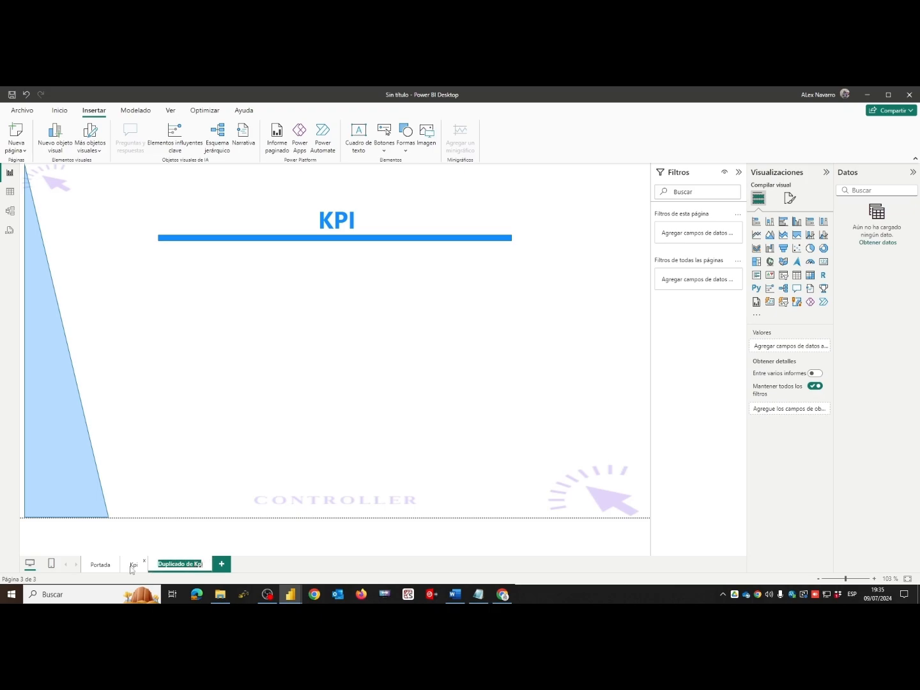
text(Libr)
key(BackSpace)
text(rerias)
- Change the title on the Librerias page to "LIBRERIAS" in capital letters
click(387, 208)
drag(372, 220, 279, 221)
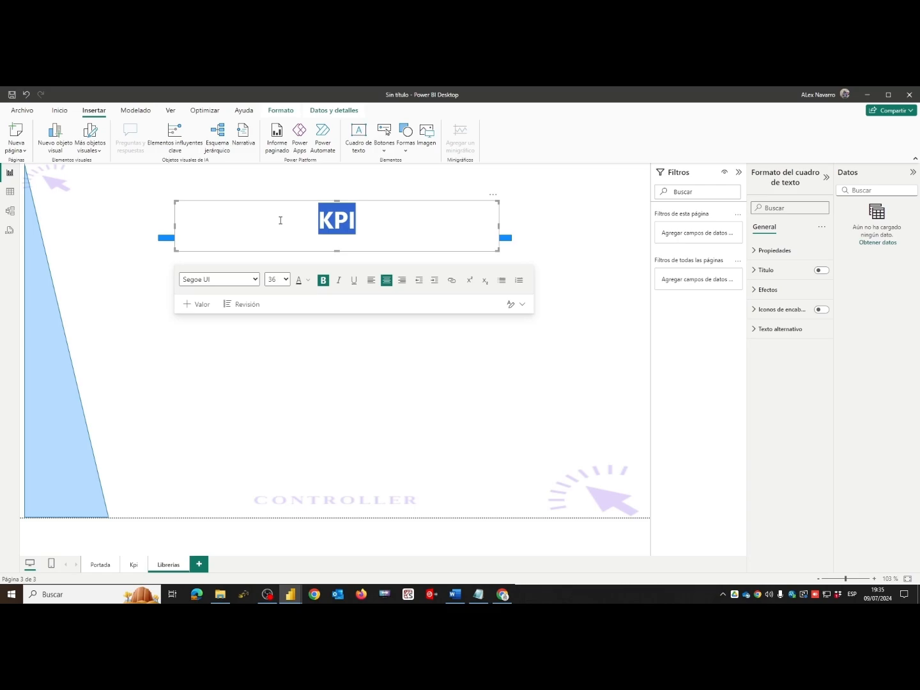
text(Librerias)
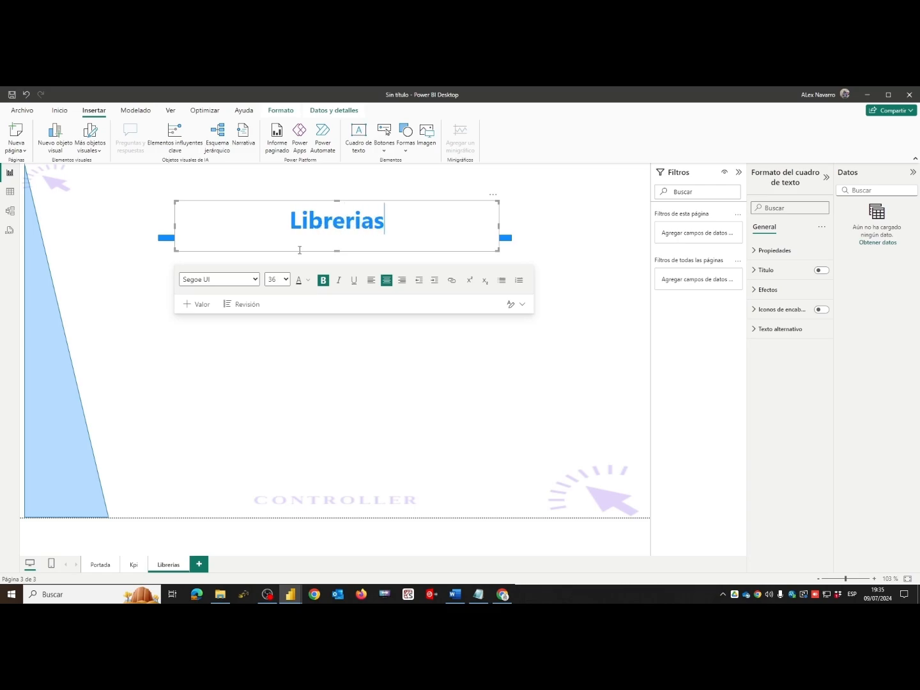
click(440, 396)
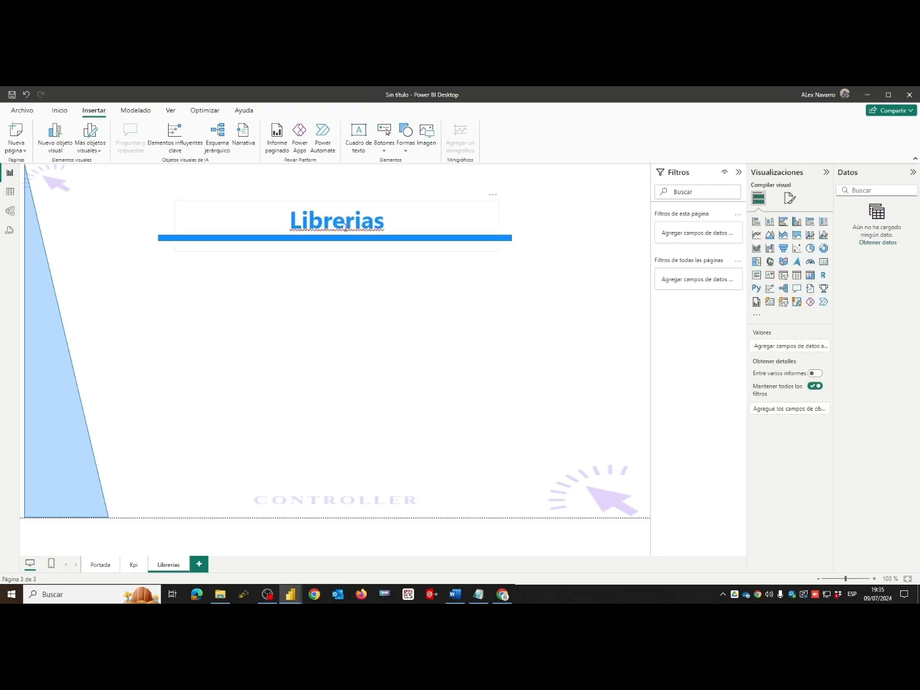
drag(303, 221, 402, 220)
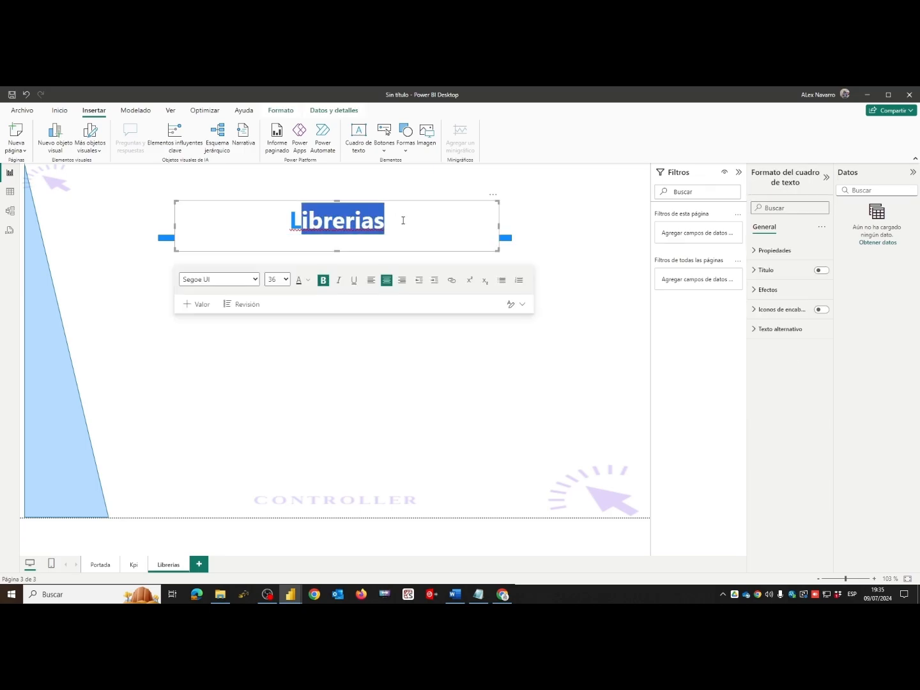
text(IBRERIAS)
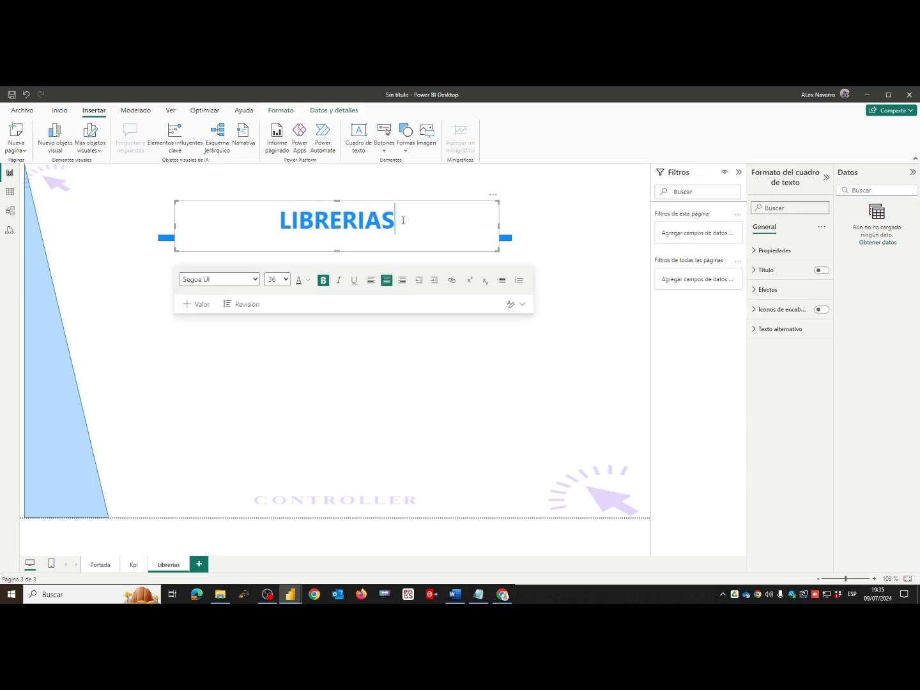
click(384, 361)
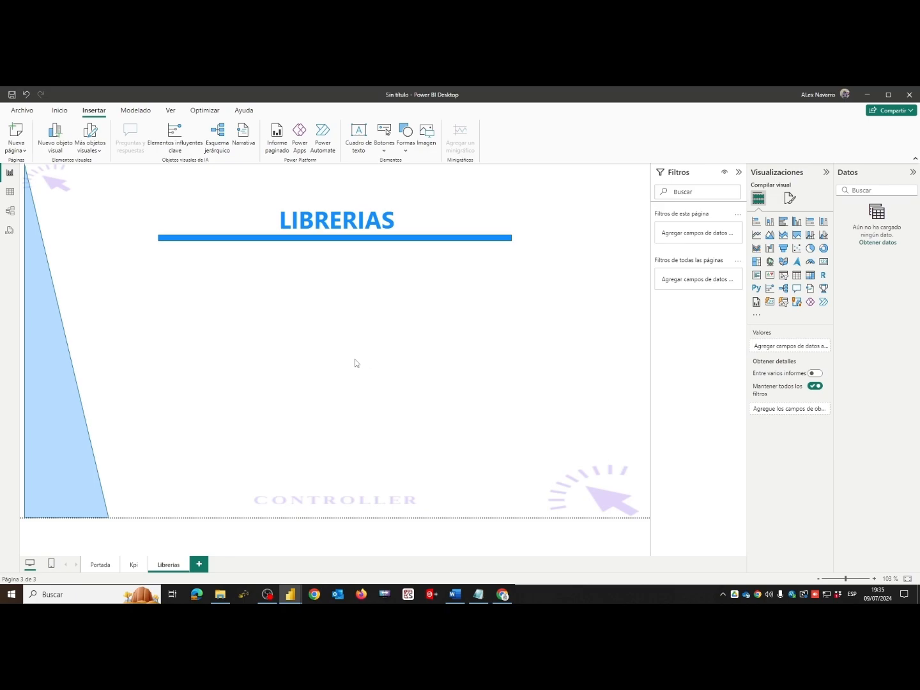
- Duplicate the Librerias page and rename the copy "Reportes"
right_click(182, 569)
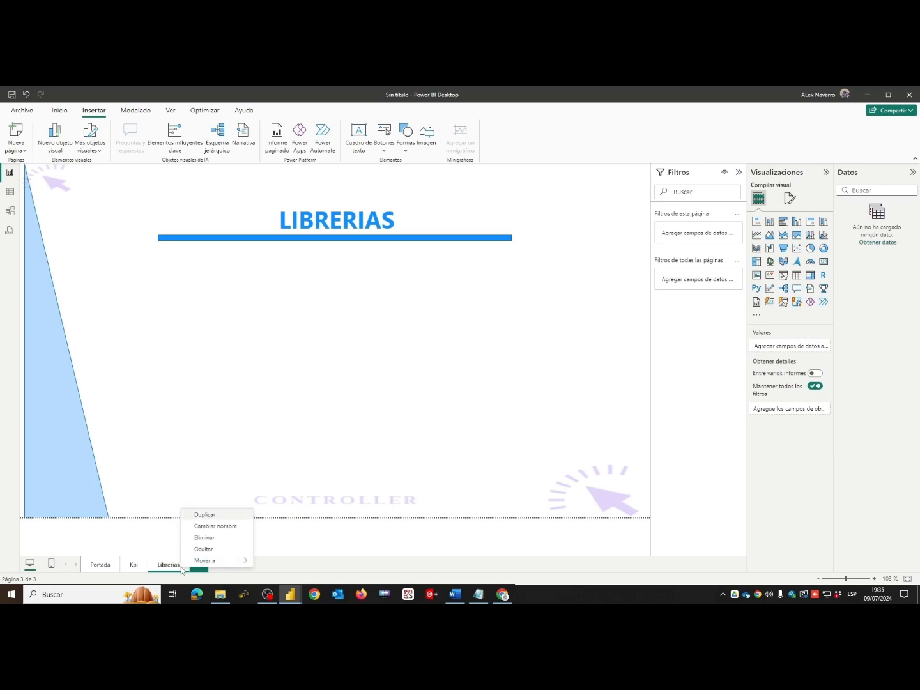
click(205, 515)
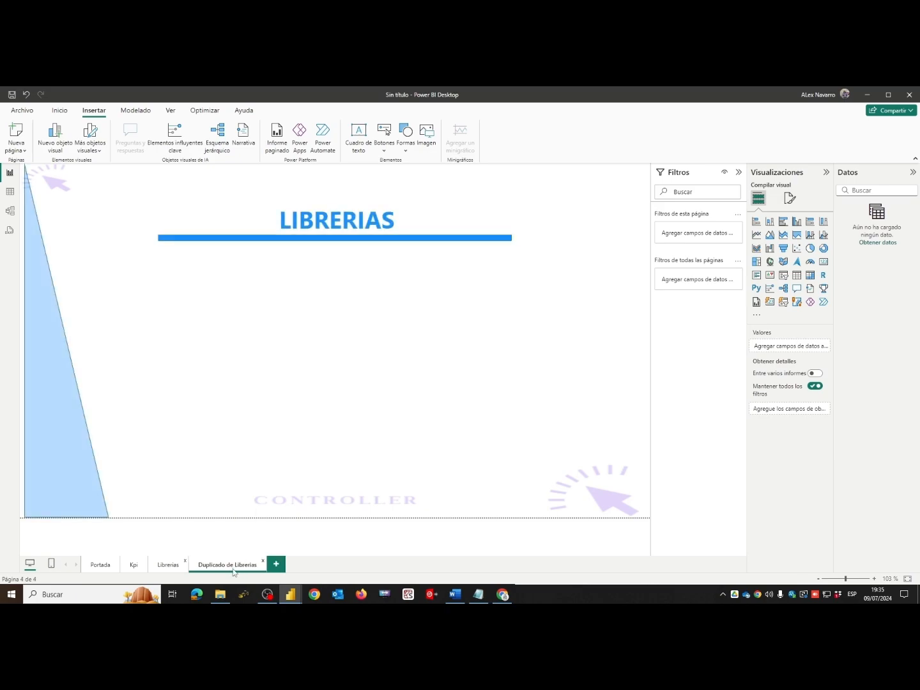
double_click(233, 569)
drag(200, 564, 261, 564)
text(Reportes)
- Replace the title on the Reportes page with "REPORTES"
click(399, 221)
drag(400, 222, 256, 217)
text(REPORTES)
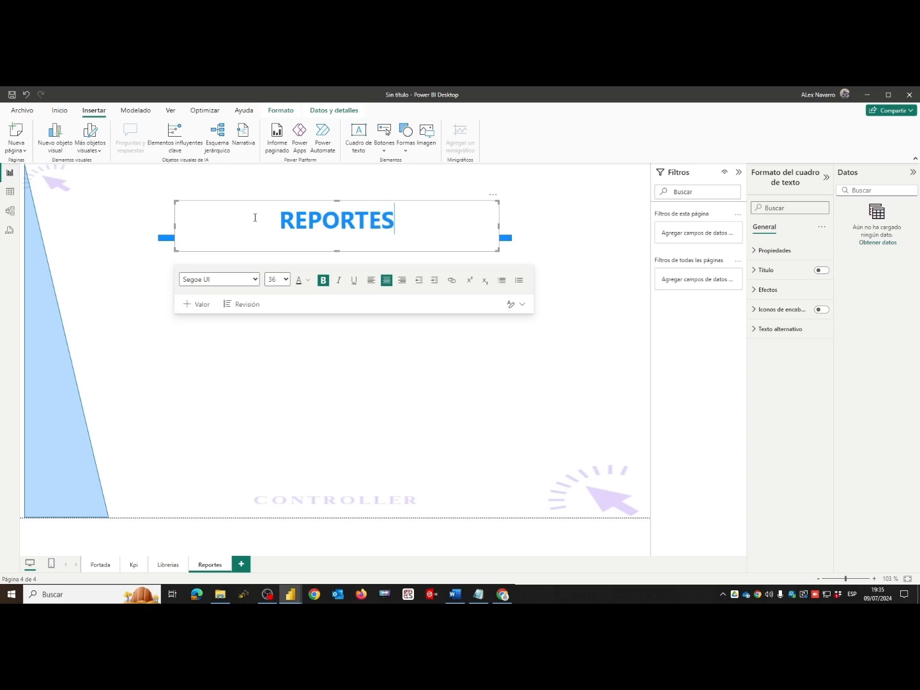
- Insert a blank button on the Kpi page and place it below the title line
click(307, 349)
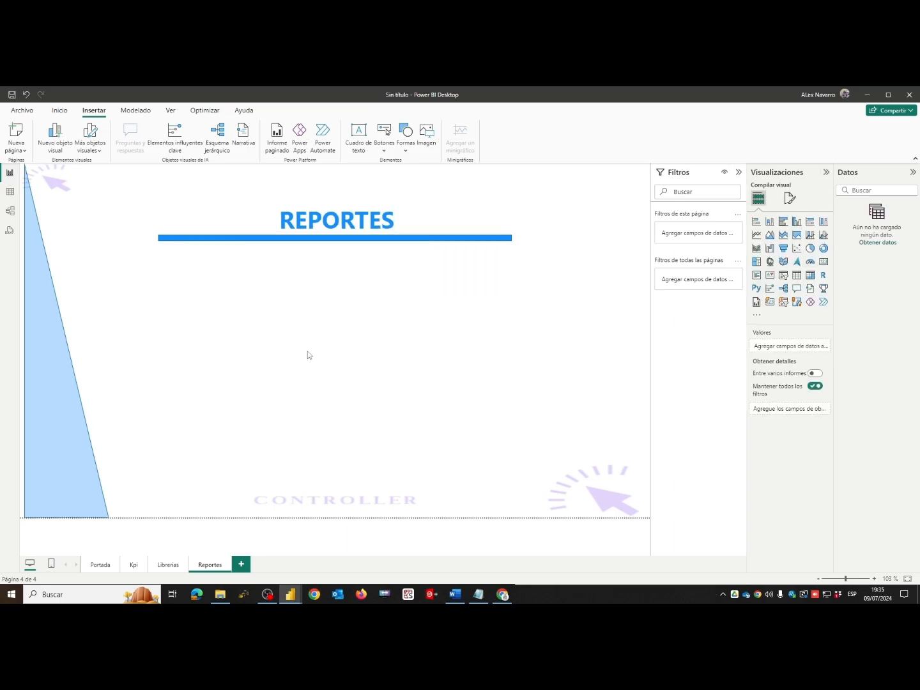
click(96, 567)
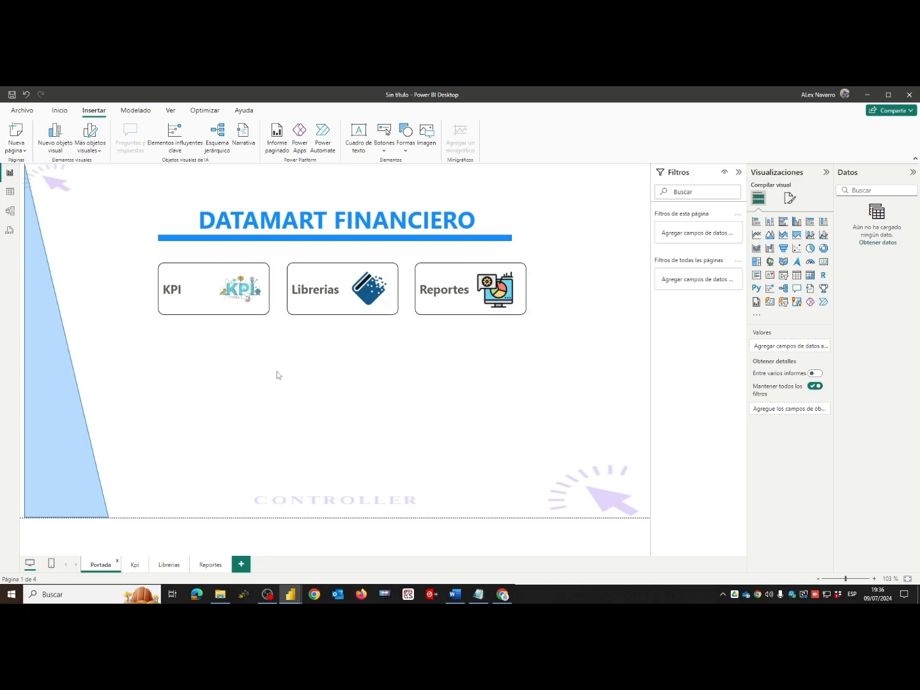
click(138, 567)
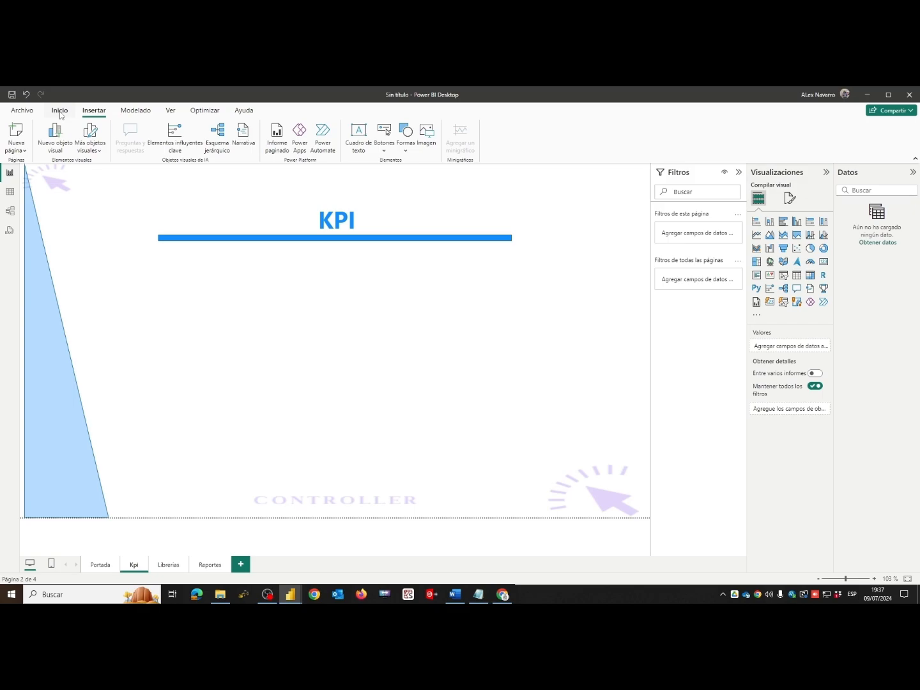
click(406, 151)
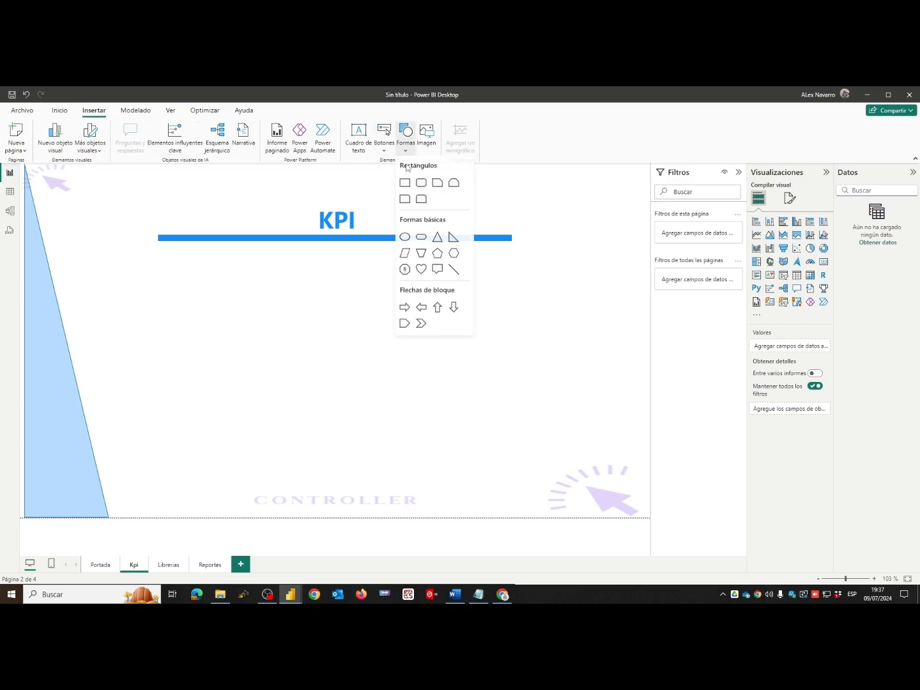
click(385, 146)
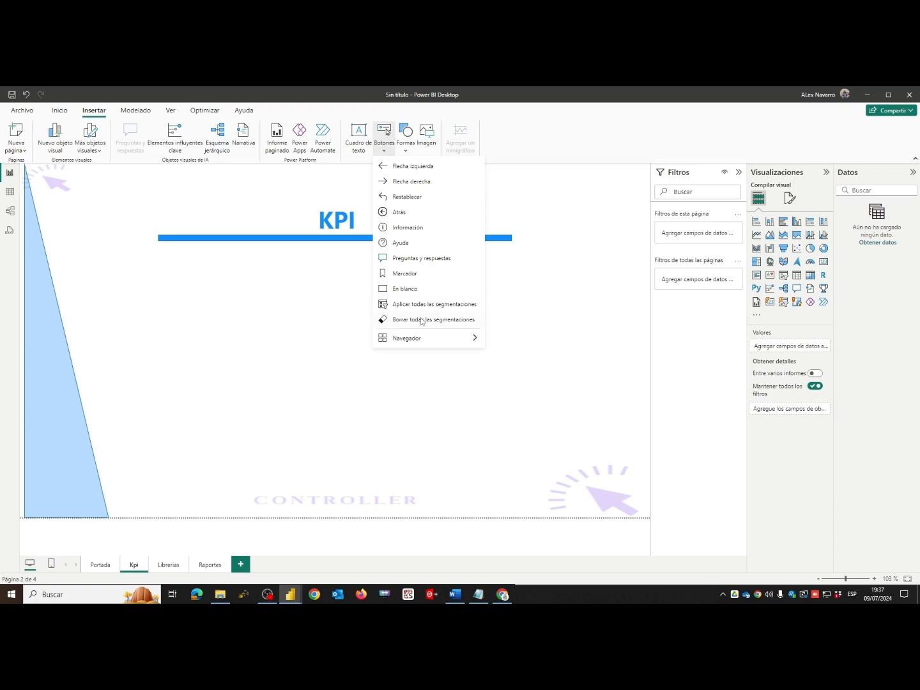
click(403, 290)
drag(57, 189, 216, 304)
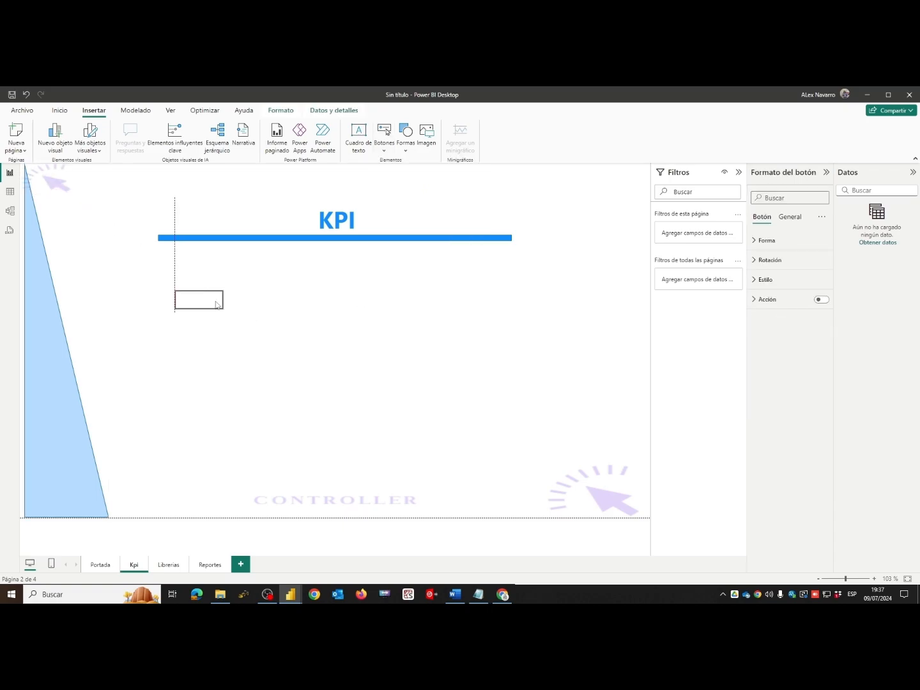
- Copy the format of the Portada page's KPI button onto the blank button on the Kpi page and enlarge that button
click(99, 565)
click(215, 310)
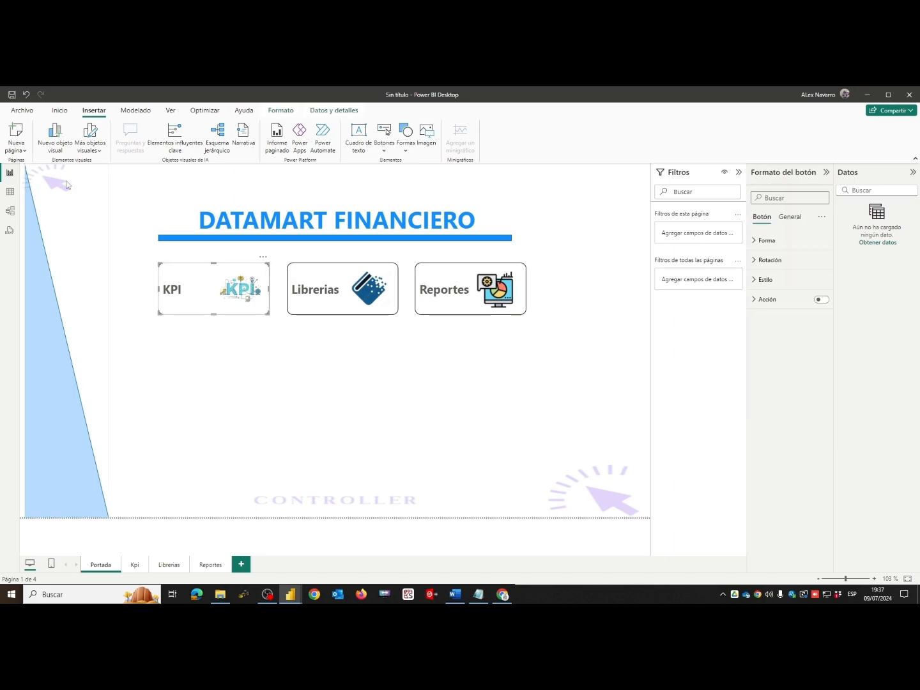
click(59, 112)
click(49, 147)
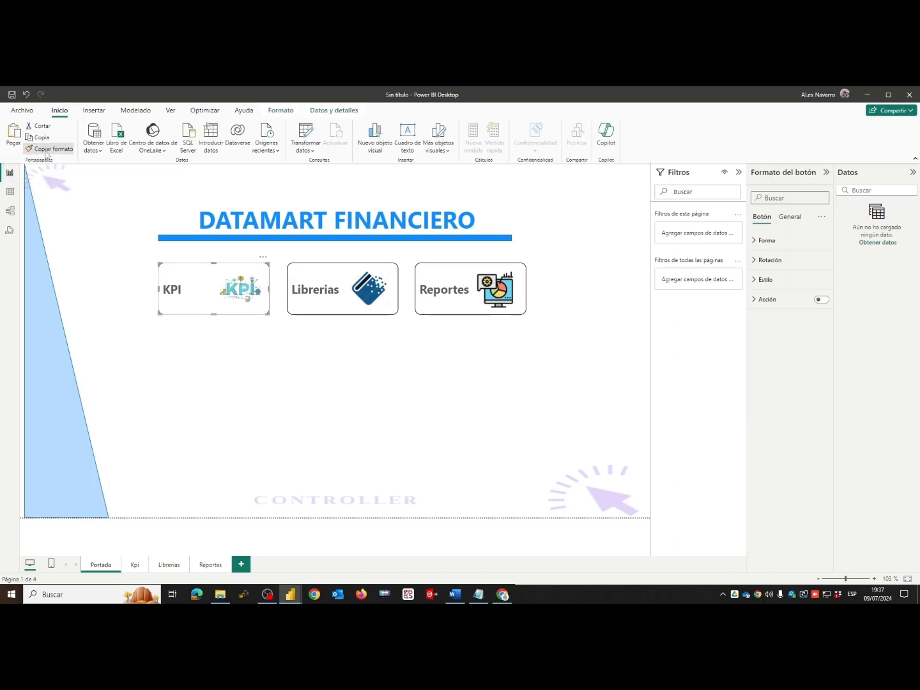
click(135, 565)
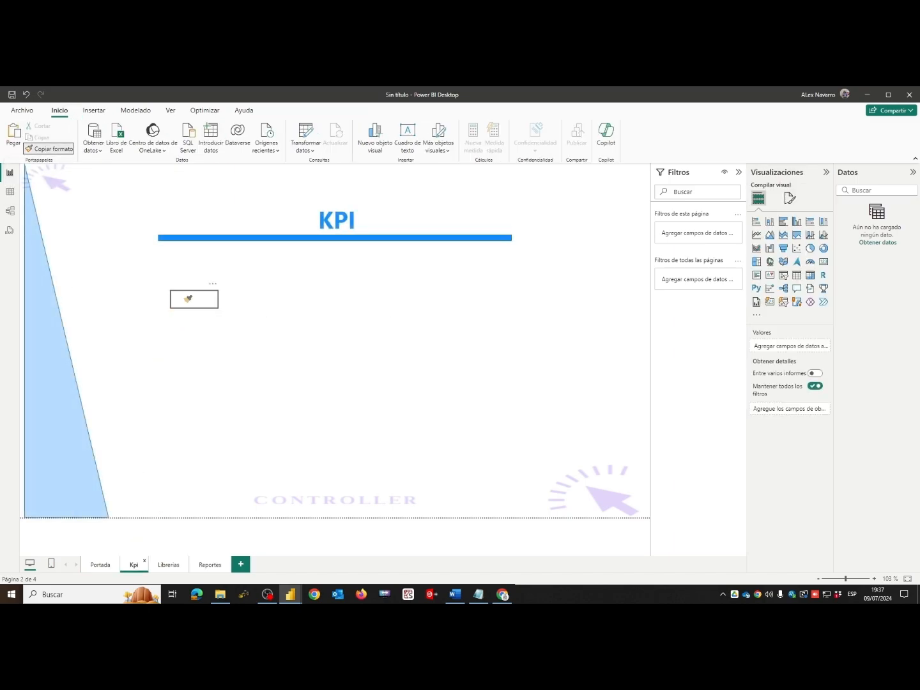
click(188, 299)
drag(219, 309, 242, 332)
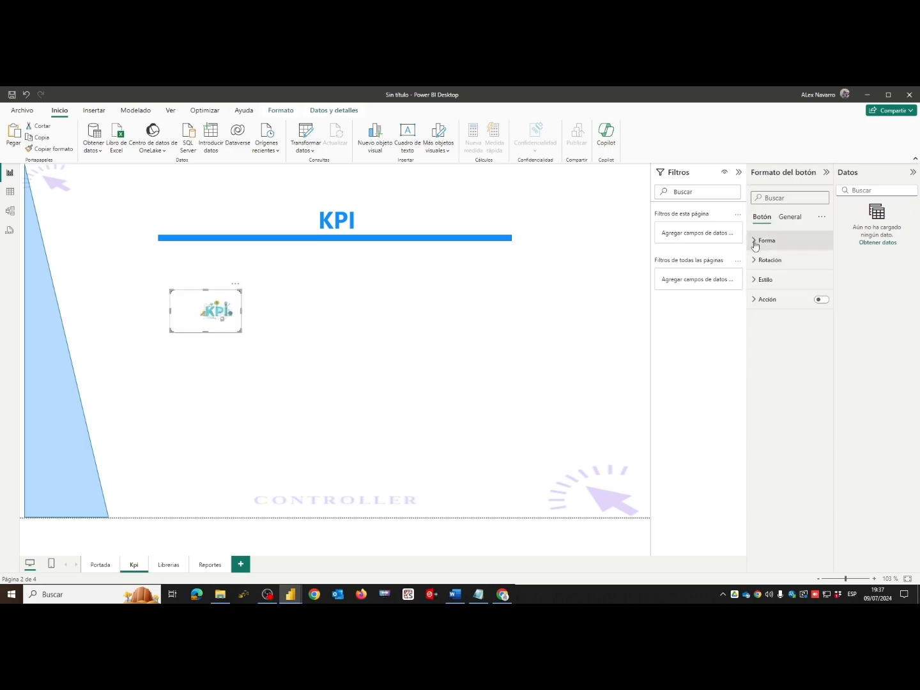
- Set the new button's text to "EERR" and turn off its icon
click(761, 281)
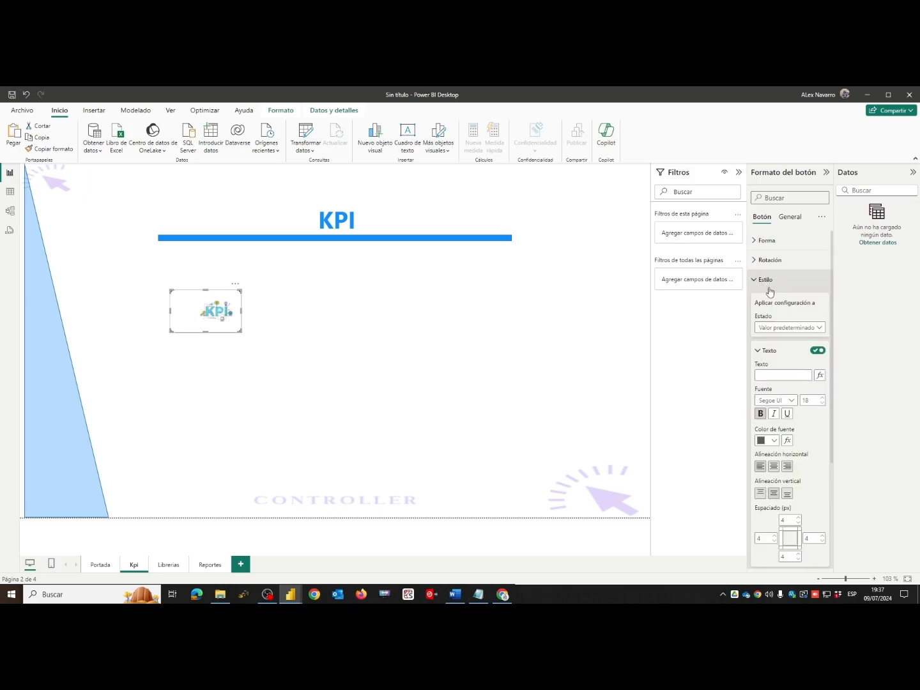
click(771, 376)
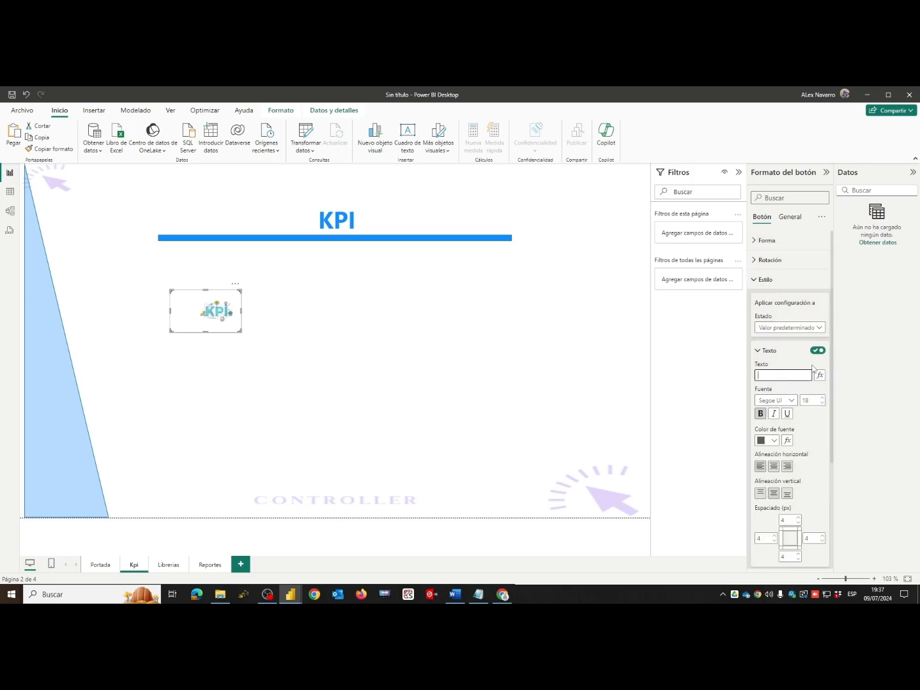
text(eerr)
text(EERR)
scroll(808, 434, down, 3)
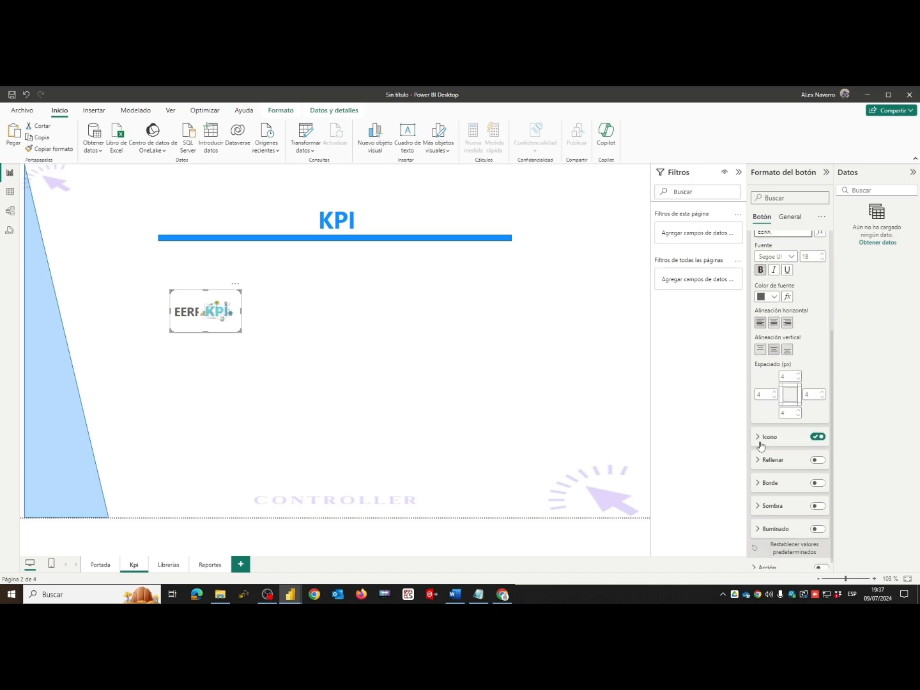
click(818, 436)
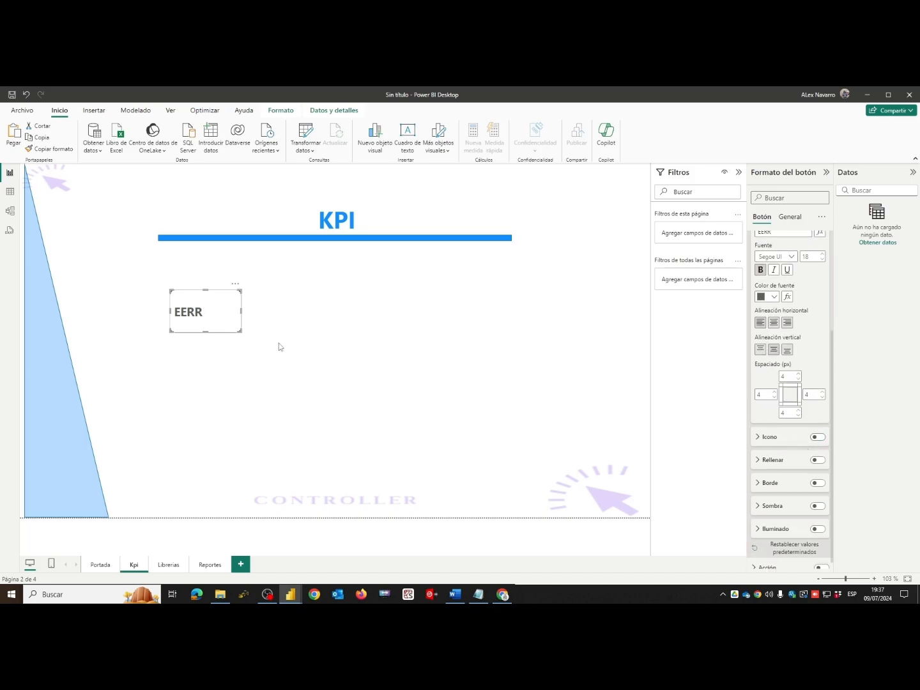
- Centre the EERR button's text horizontally and move the button up and left, closer to the title line
click(774, 324)
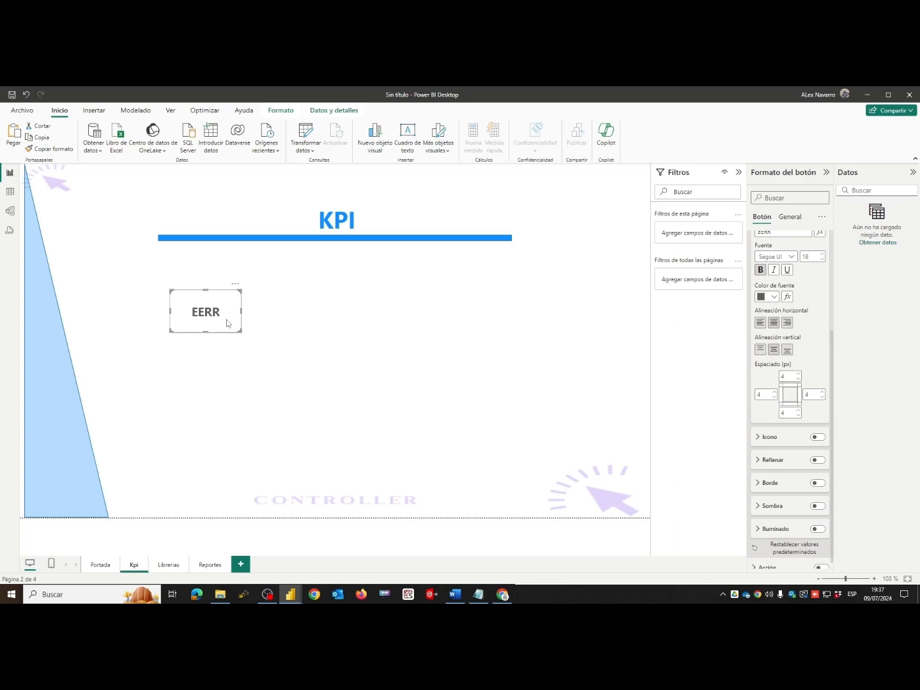
drag(227, 323, 205, 303)
click(259, 336)
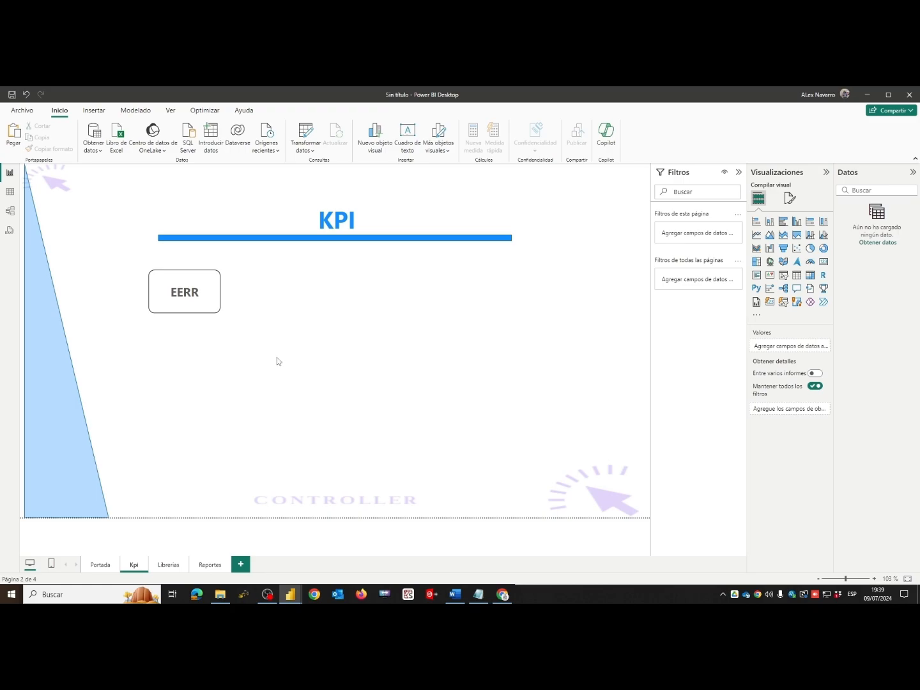
- Load the Consulta_final_resultados query from the Access database Base_prueba_Acces.accdb into the report
click(99, 152)
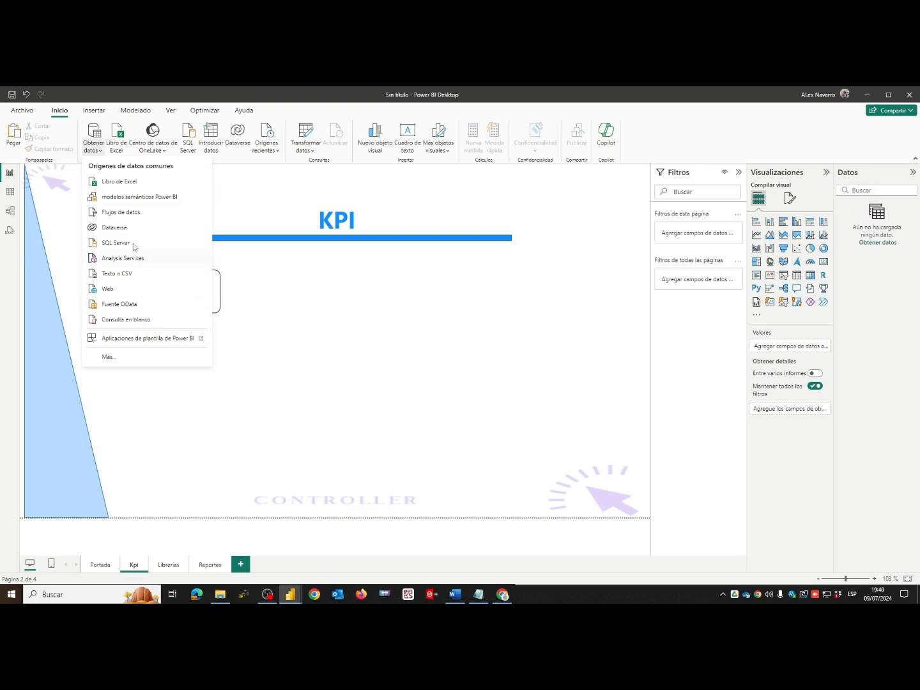
click(109, 358)
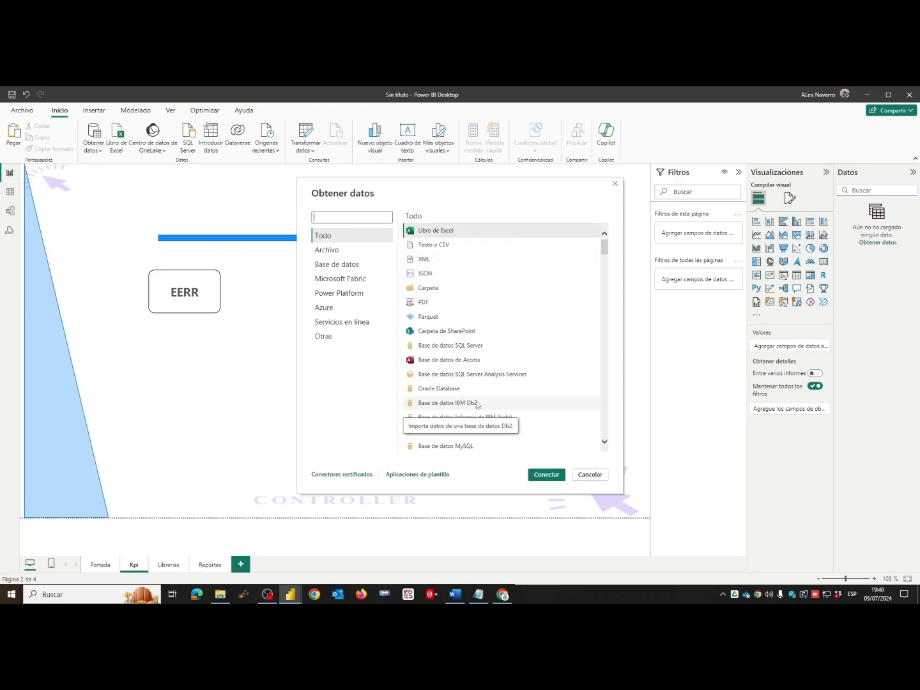
click(430, 361)
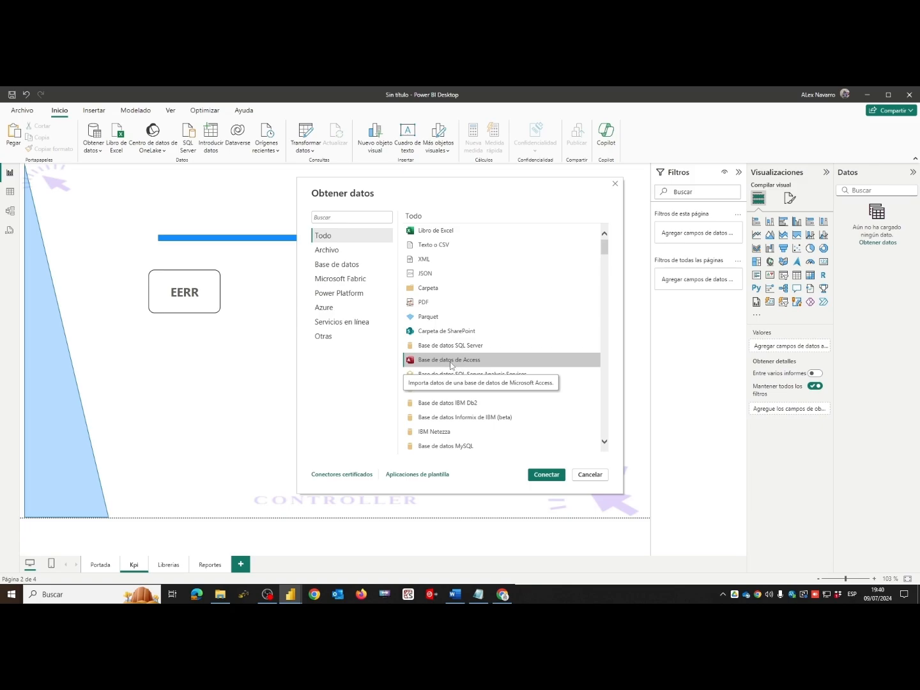
click(546, 475)
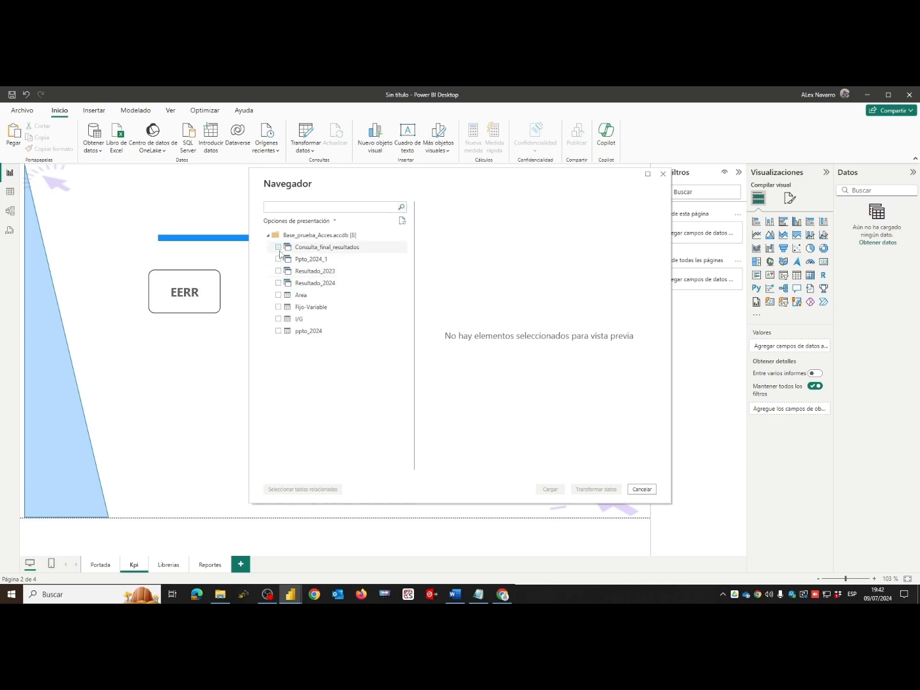
click(279, 247)
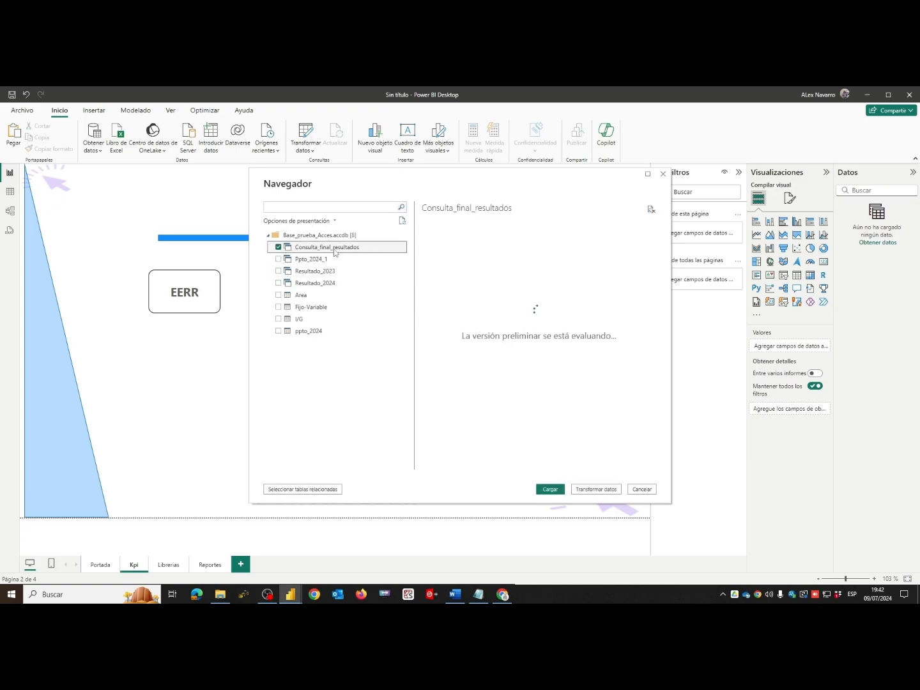
drag(479, 465, 642, 475)
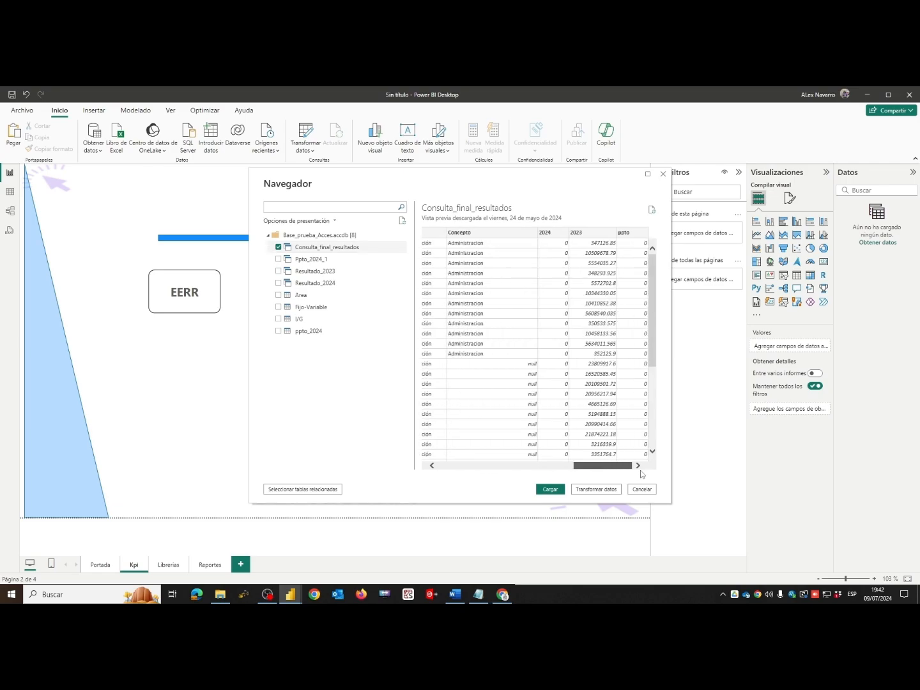
click(550, 489)
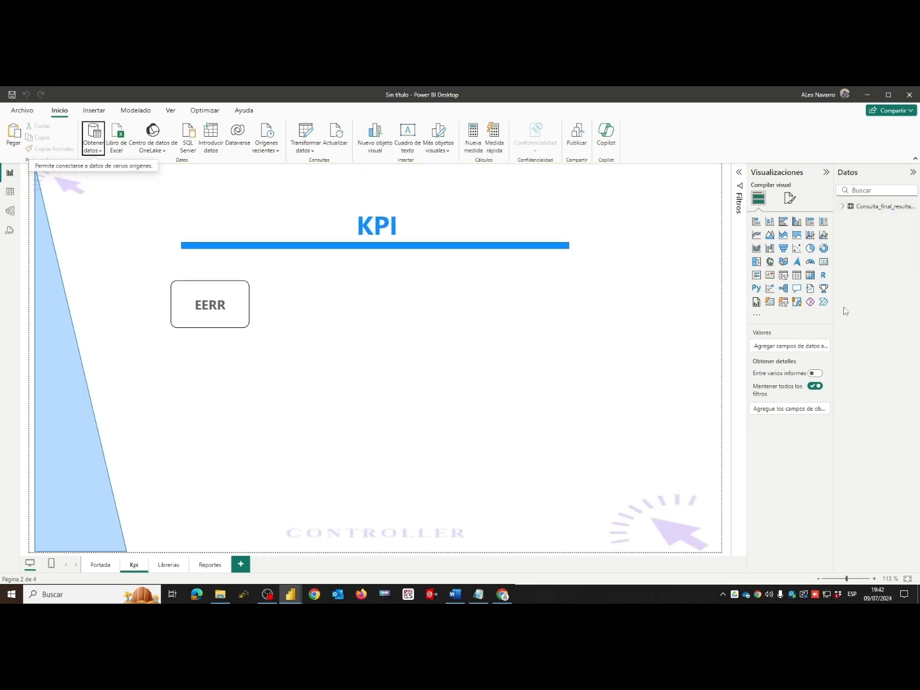
- Make room for the full table name and expand Consulta_final_resultados to list its fields
drag(835, 435, 793, 433)
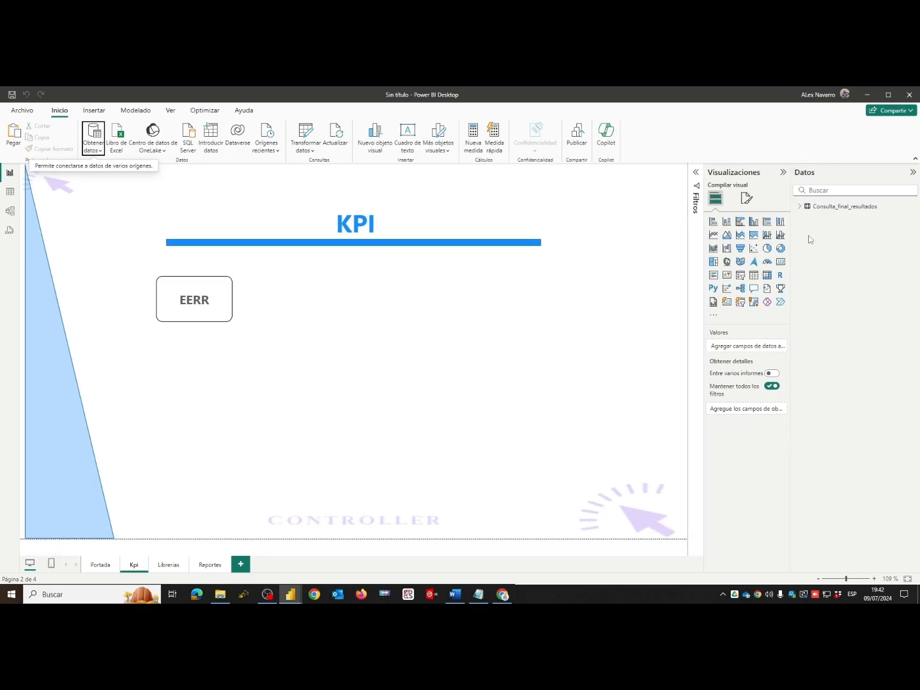
click(800, 206)
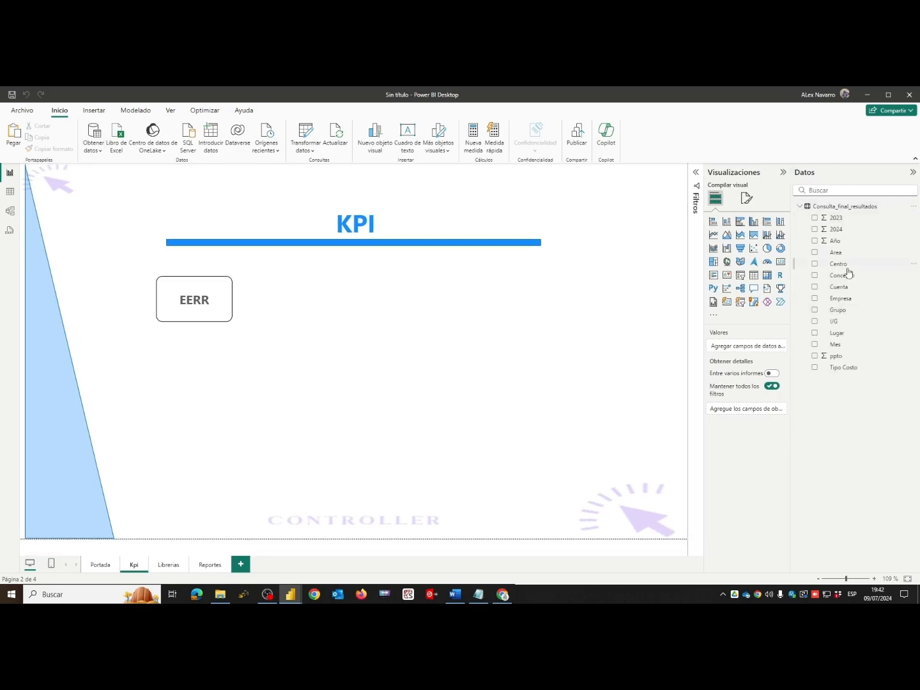